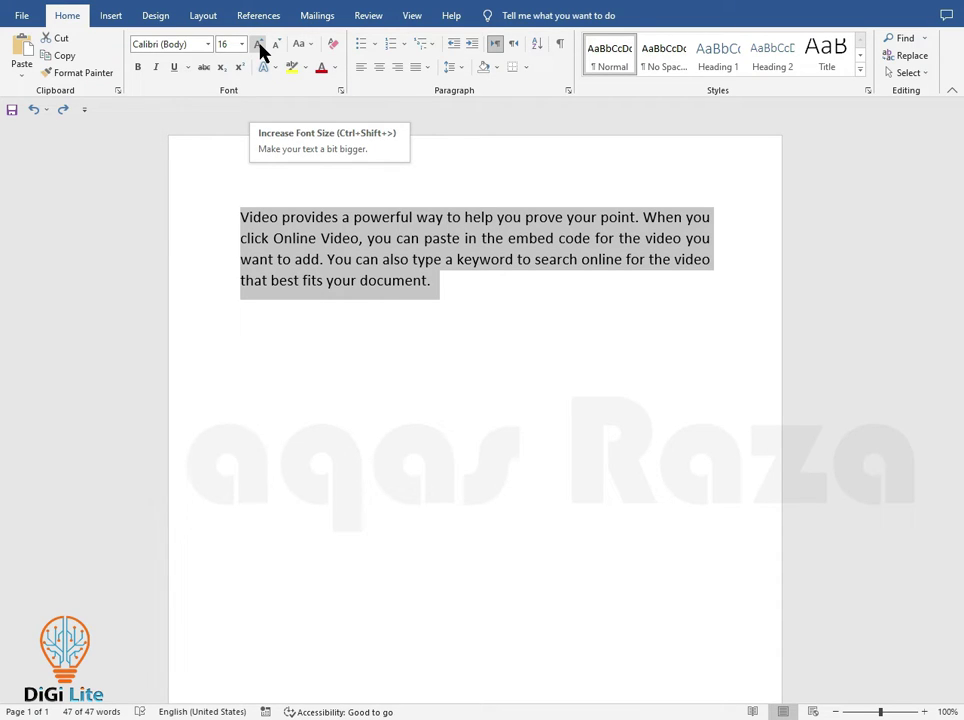
- Increase the selected paragraph's font size in increments up to 24
left_click(259, 46)
left_click(259, 46)
left_click(259, 46)
left_click(259, 46)
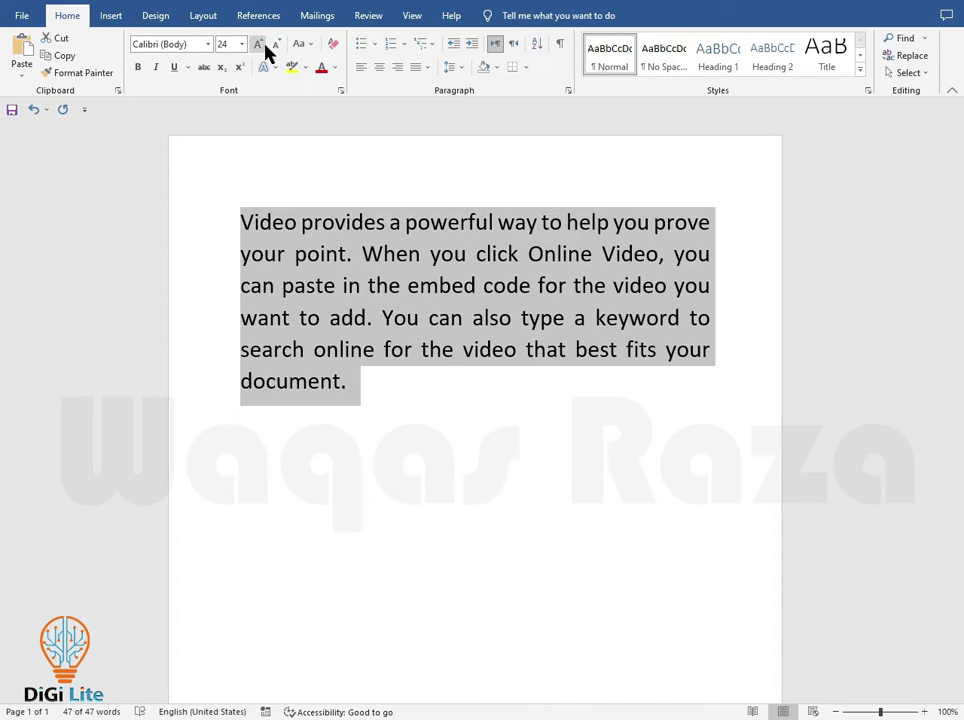
- Decrease the selected paragraph's font size in increments down to 16
left_click(276, 46)
left_click(276, 46)
left_click(276, 46)
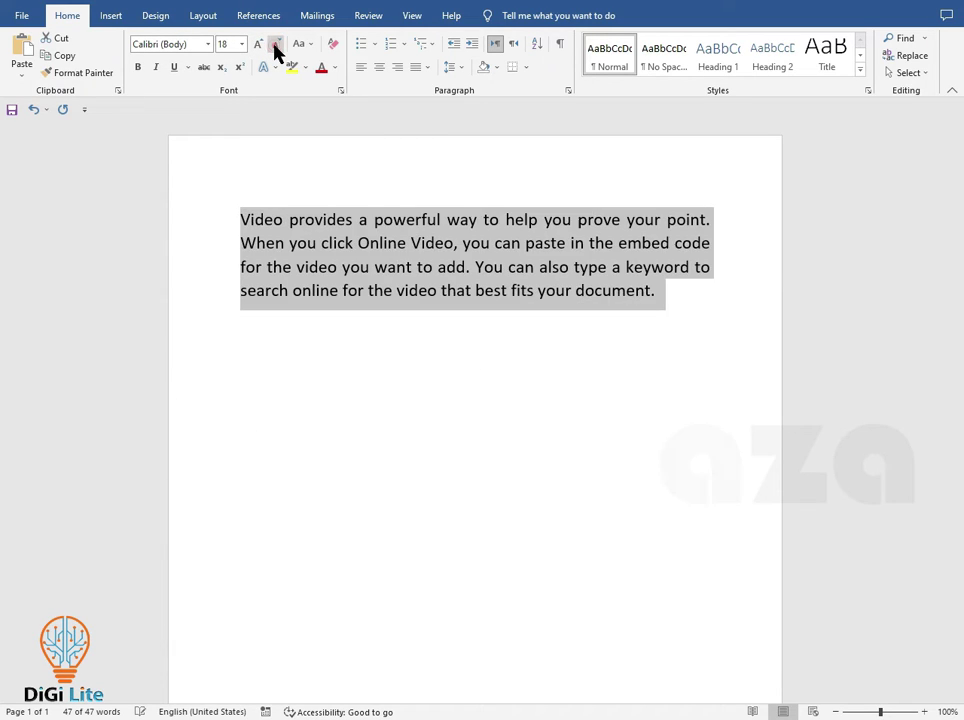
left_click(276, 46)
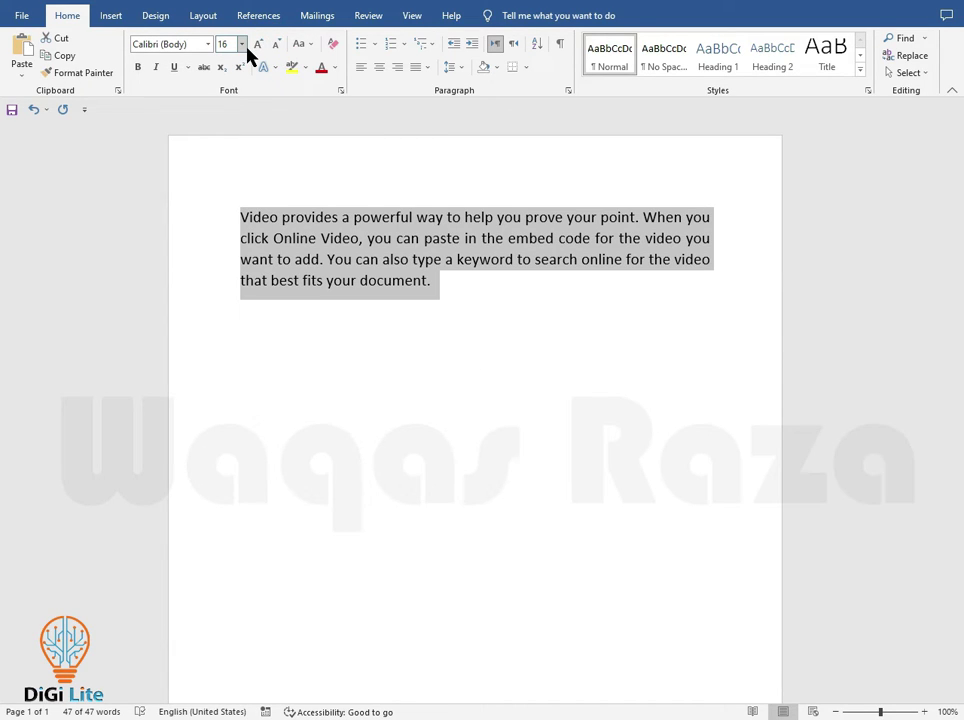
- Preview the preset font sizes on the paragraph without choosing one, and enter a custom font size of 101
left_click(242, 45)
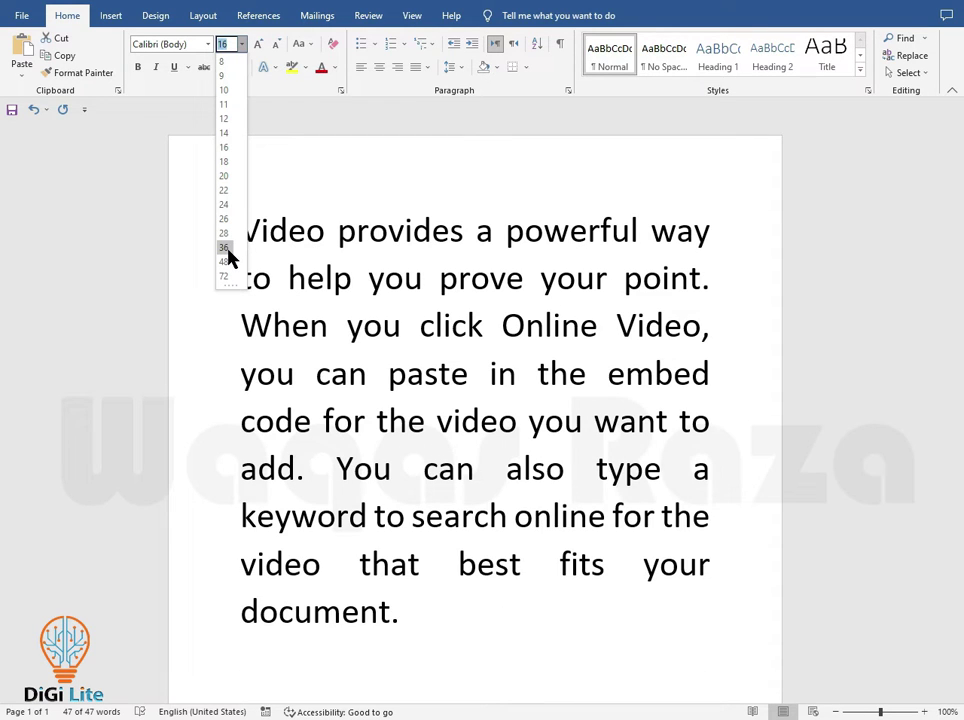
key("Escape")
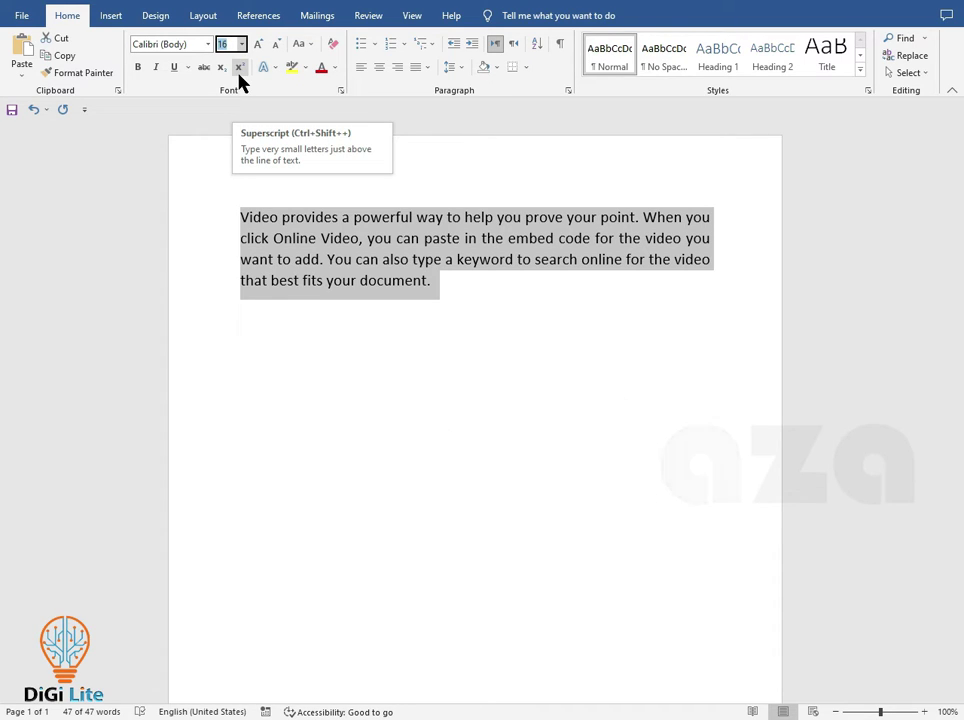
type("1")
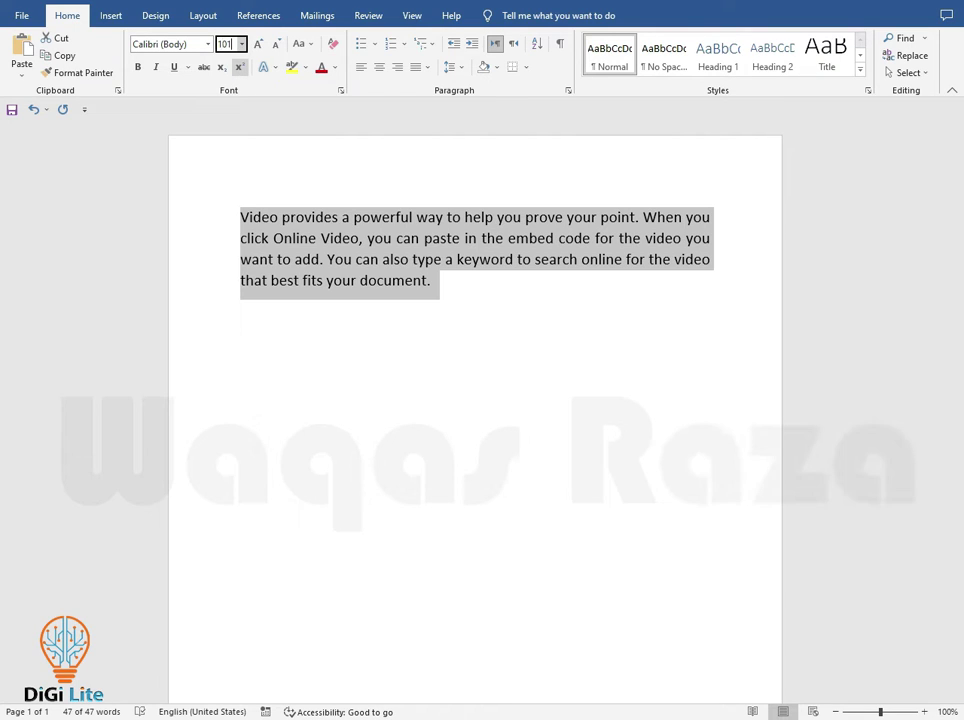
type("01")
key("Return")
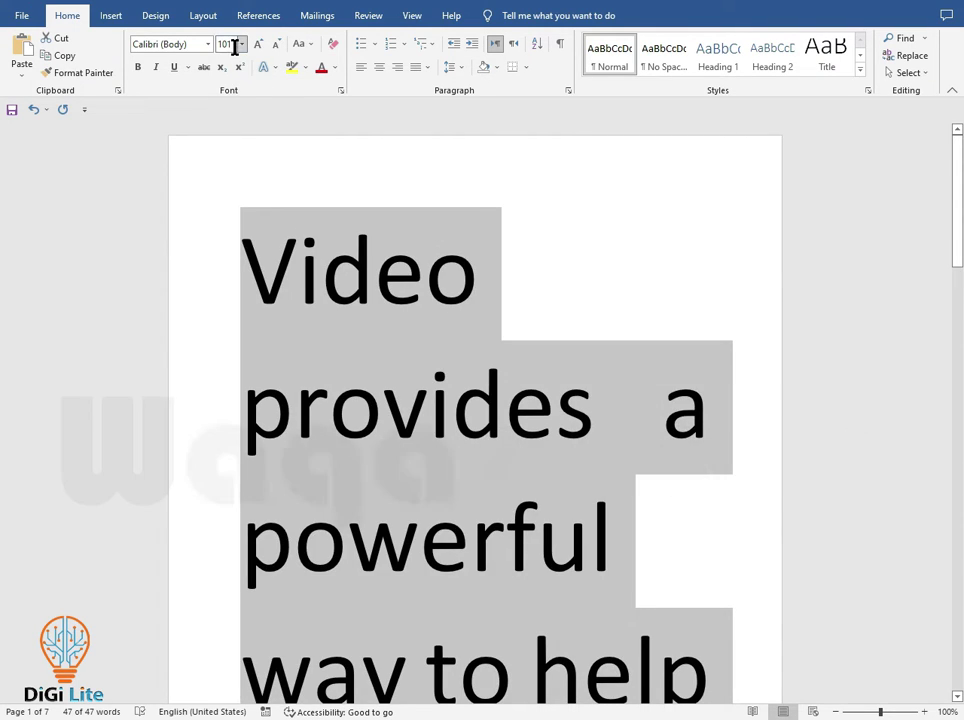
- Set the selected paragraph's font size to 21
left_click(229, 44)
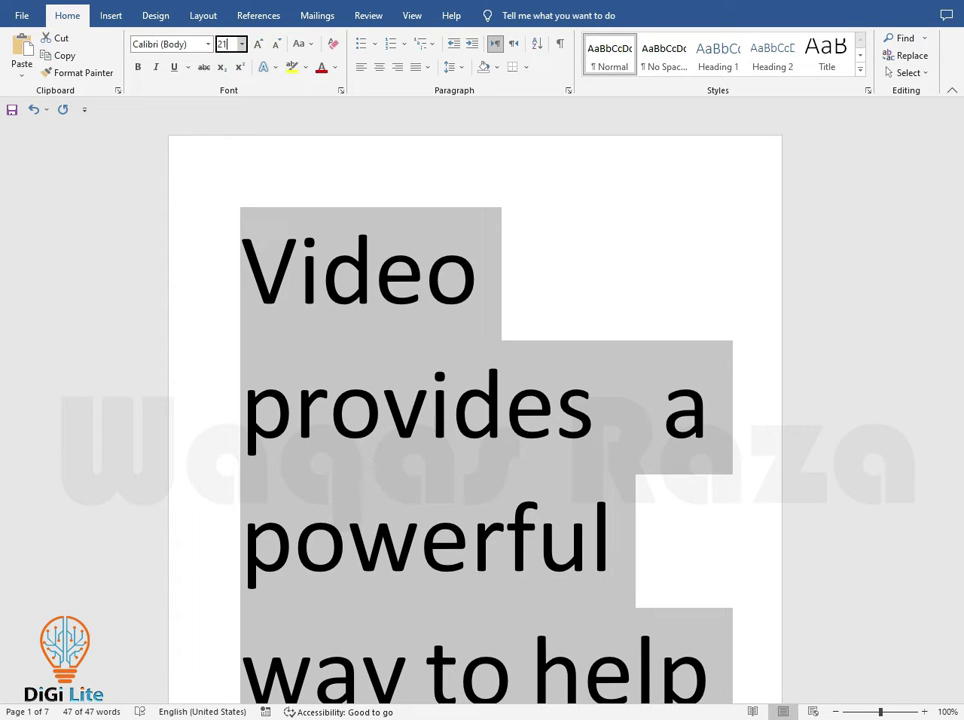
key("Return")
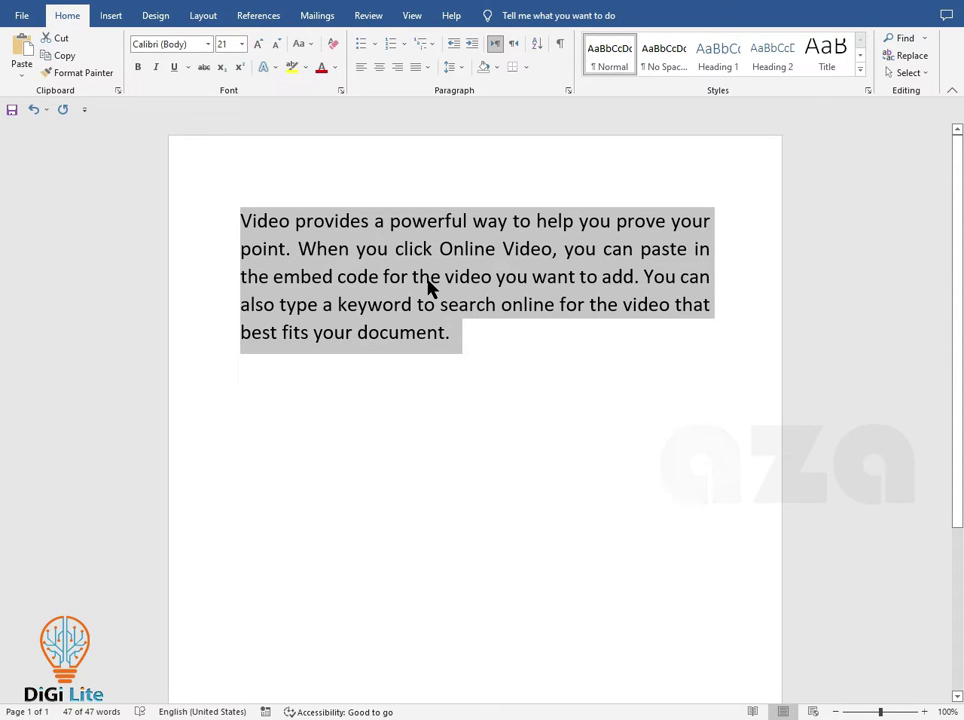
- Apply bold, italic and a single underline to the whole paragraph
left_click(138, 70)
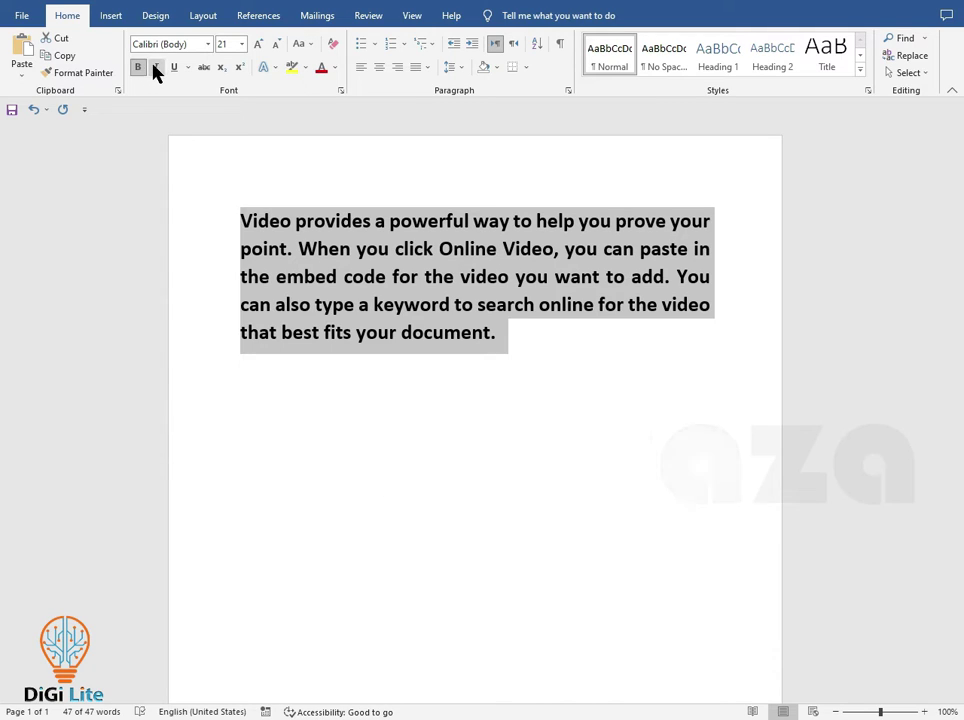
left_click(156, 68)
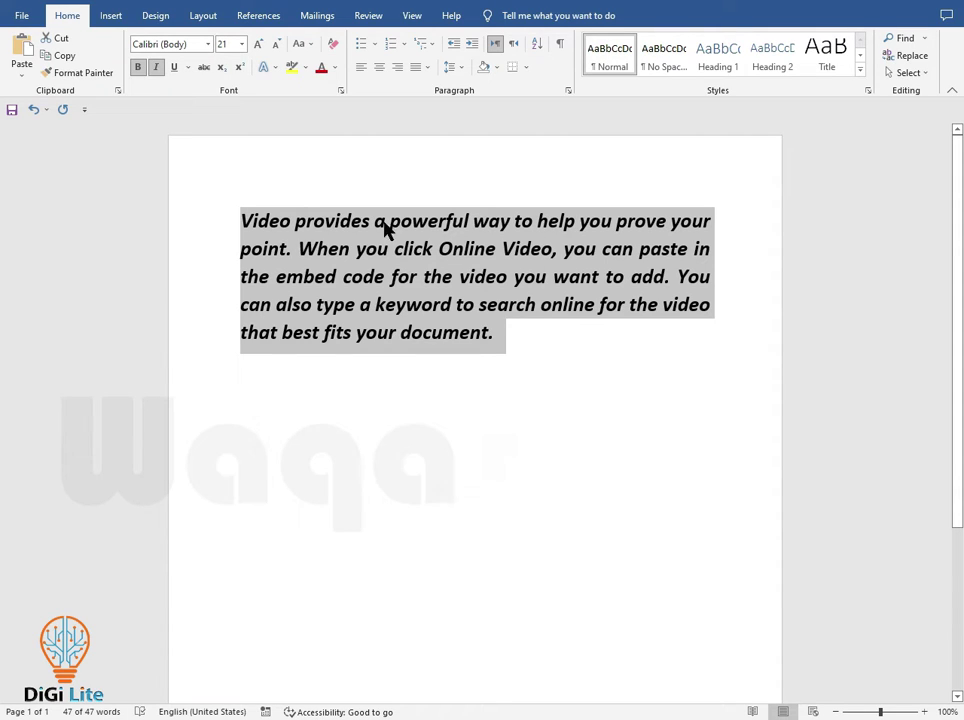
left_click(175, 69)
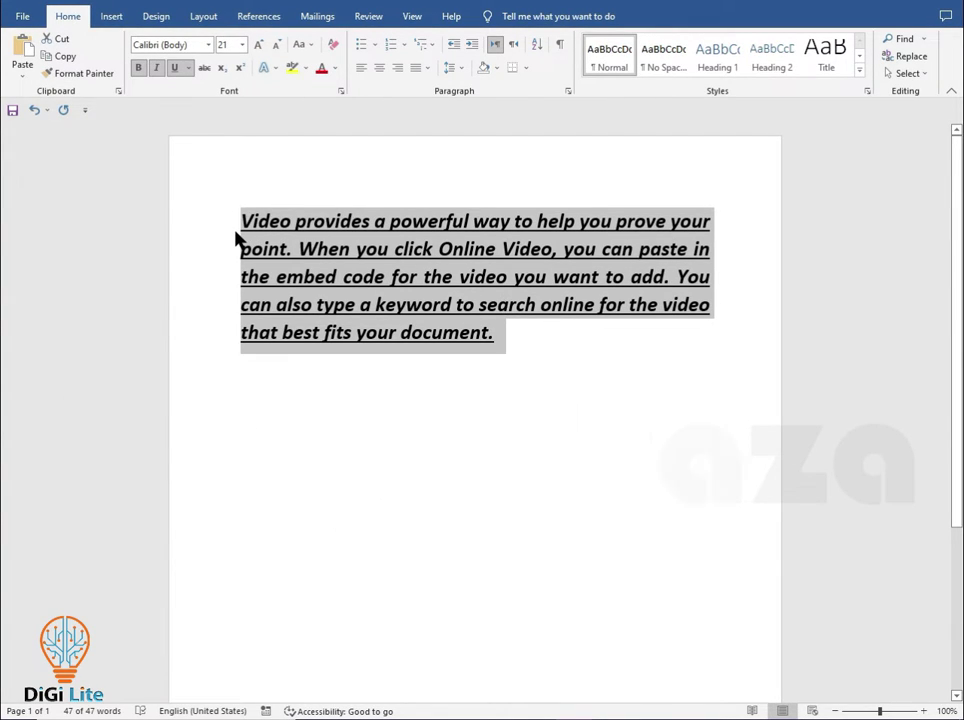
- Change the paragraph's underline to the dashed style and colour it red
left_click(188, 68)
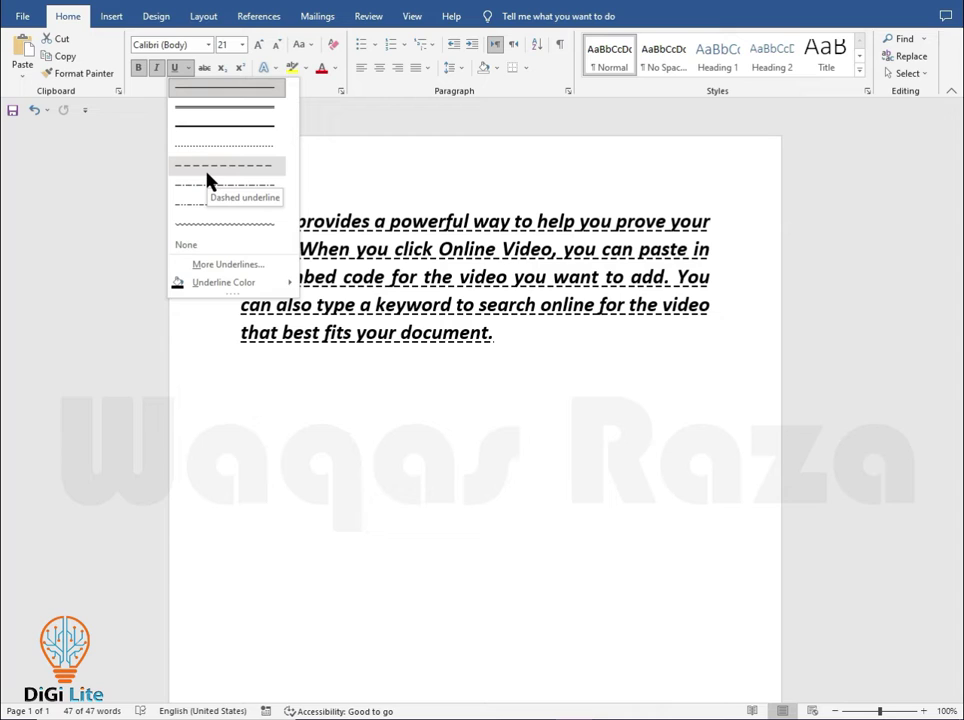
left_click(207, 180)
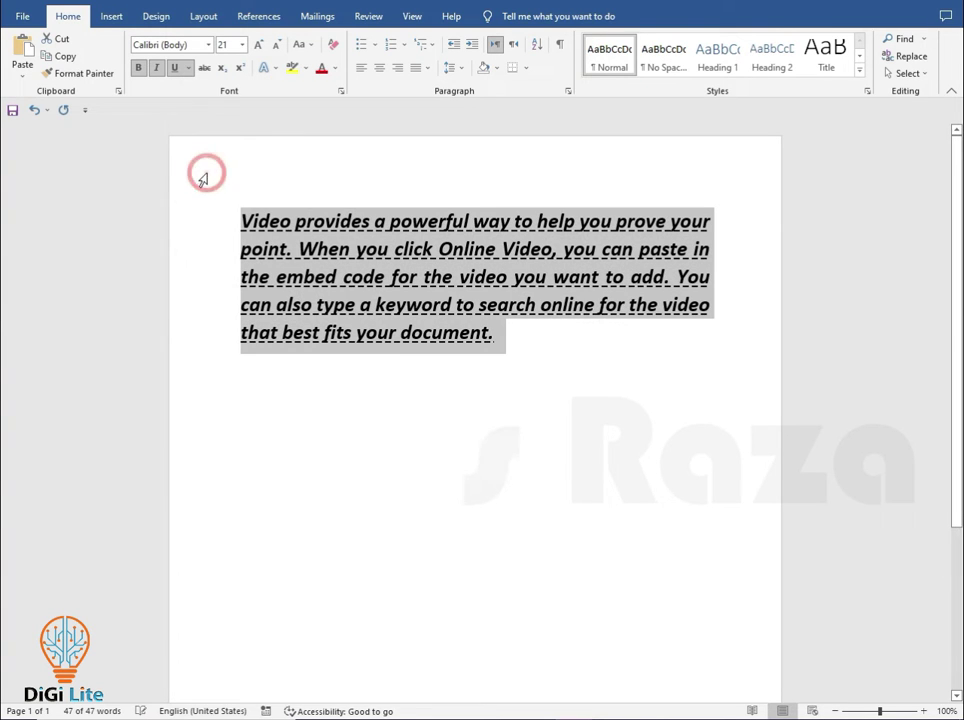
left_click(188, 68)
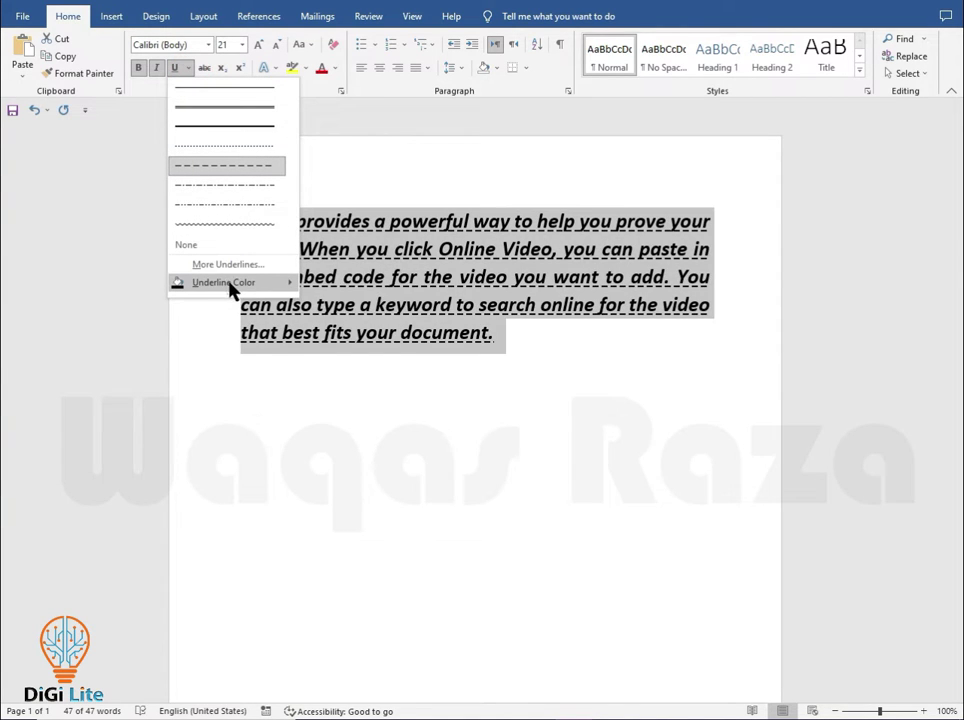
mouse_move(289, 289)
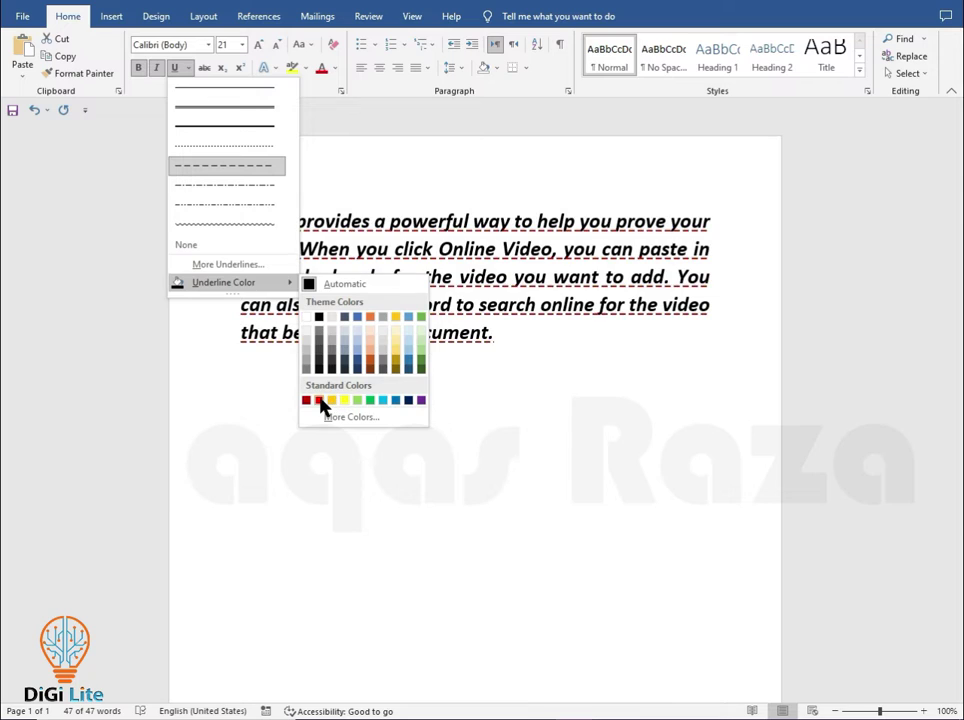
left_click(319, 400)
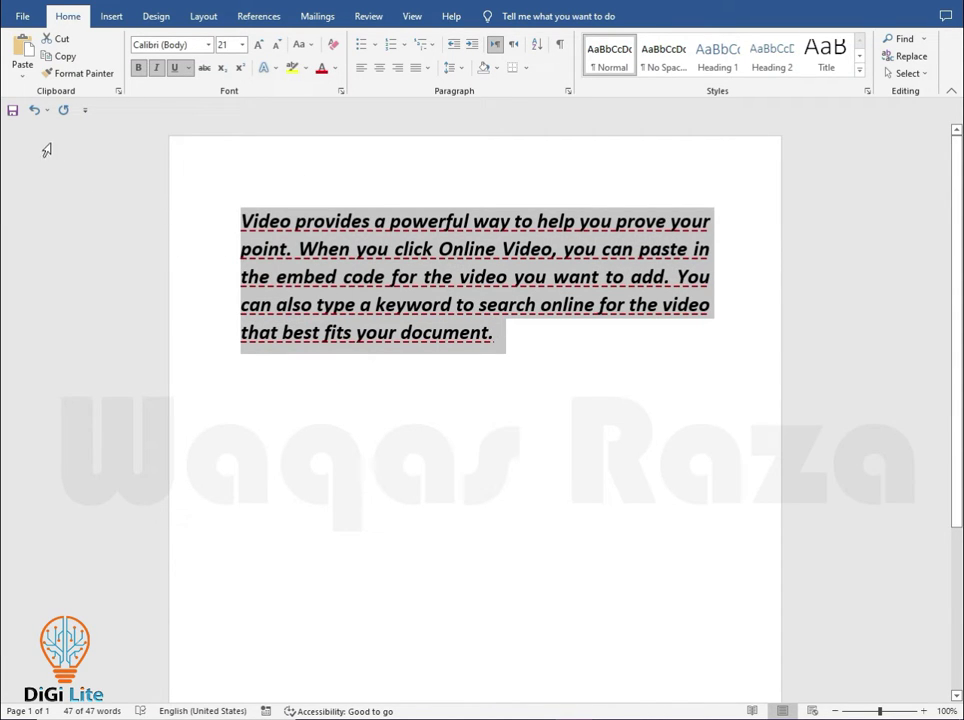
- Undo the underline colour, the dashed underline style and the underline itself
left_click(35, 115)
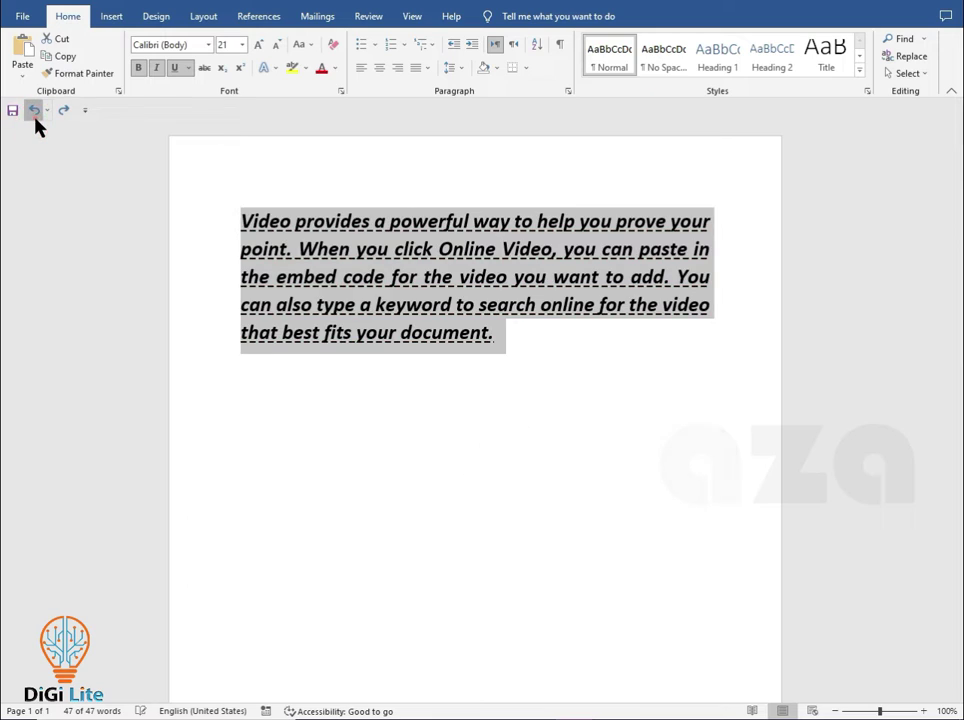
left_click(35, 115)
left_click(35, 115)
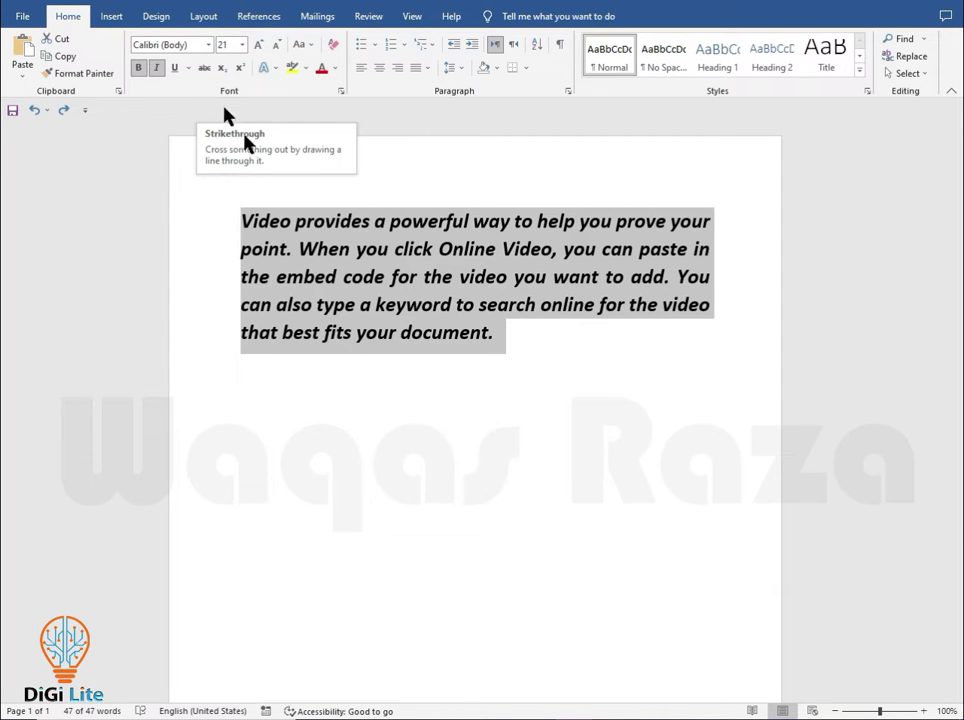
- Remove the bold and italic formatting from the whole paragraph and deselect it
left_click(485, 327)
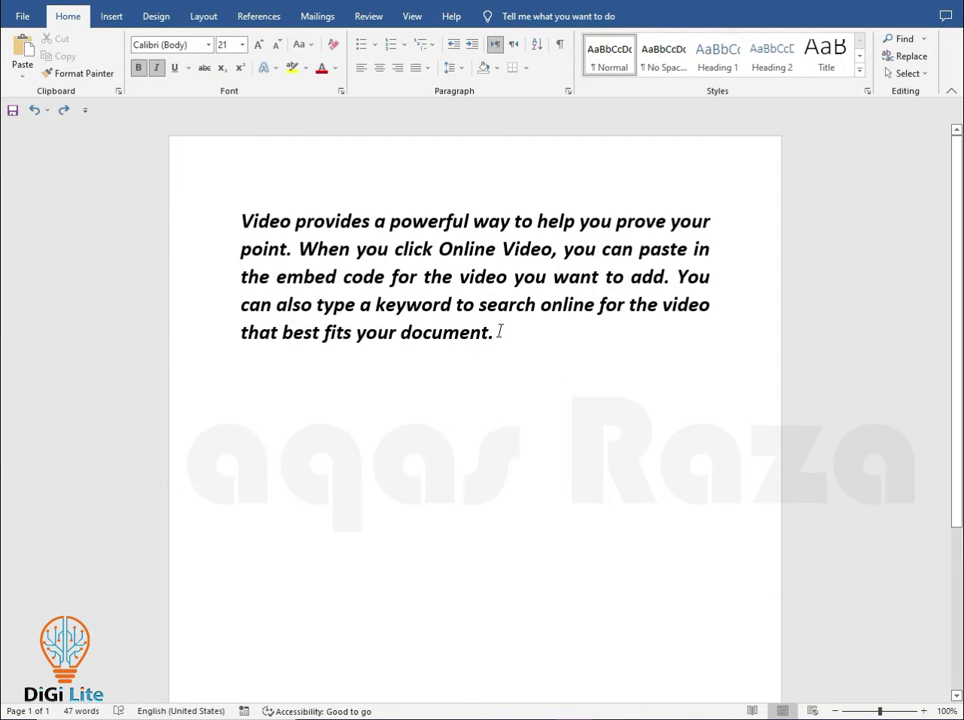
left_click_drag(506, 333, 176, 166)
left_click(138, 68)
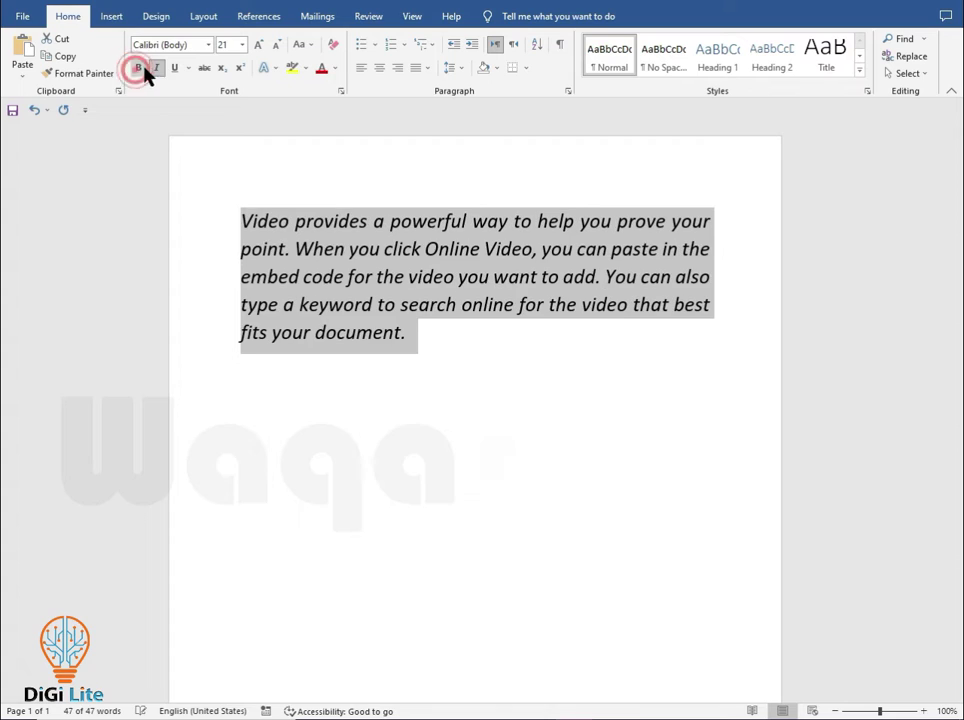
left_click(156, 68)
left_click(453, 345)
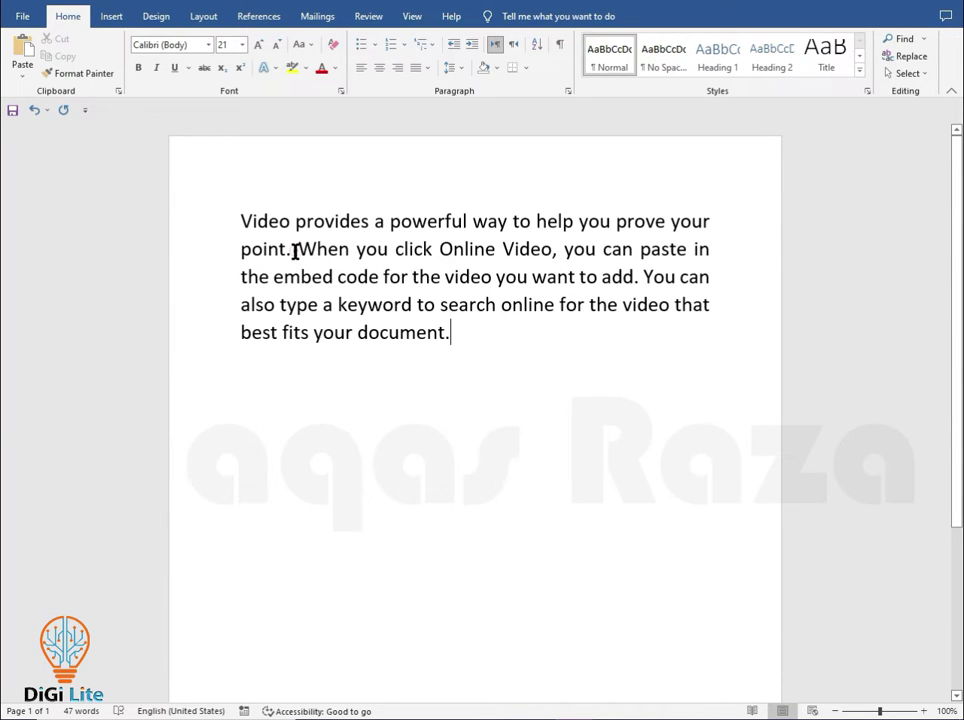
- Apply strikethrough to the first sentence, "Video provides a powerful way to help you prove your point."
left_click_drag(296, 251, 243, 224)
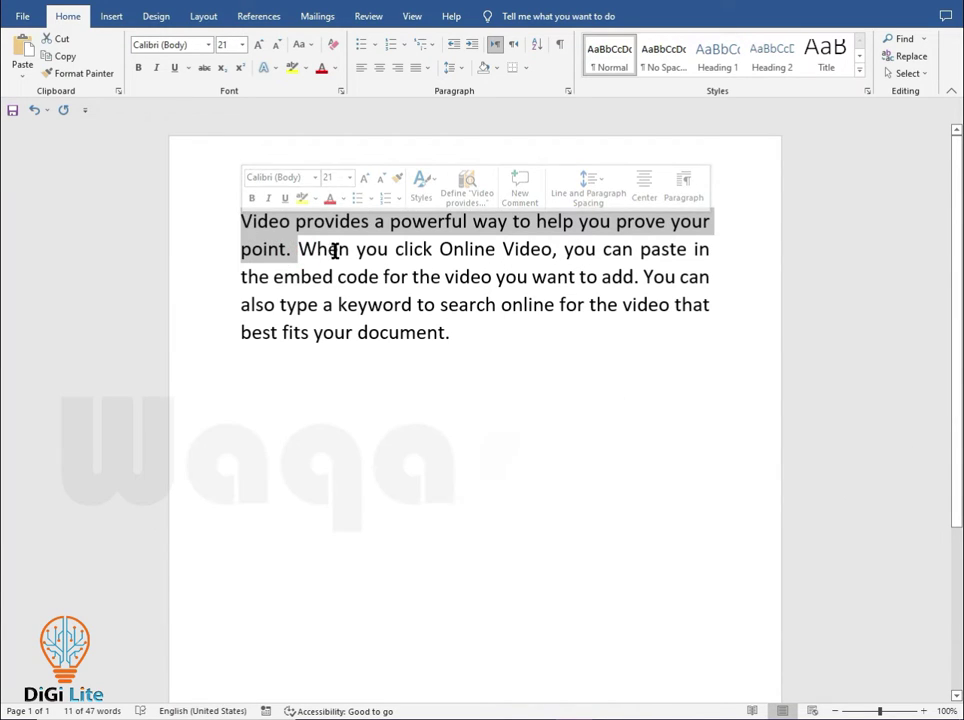
left_click(203, 70)
left_click(405, 292)
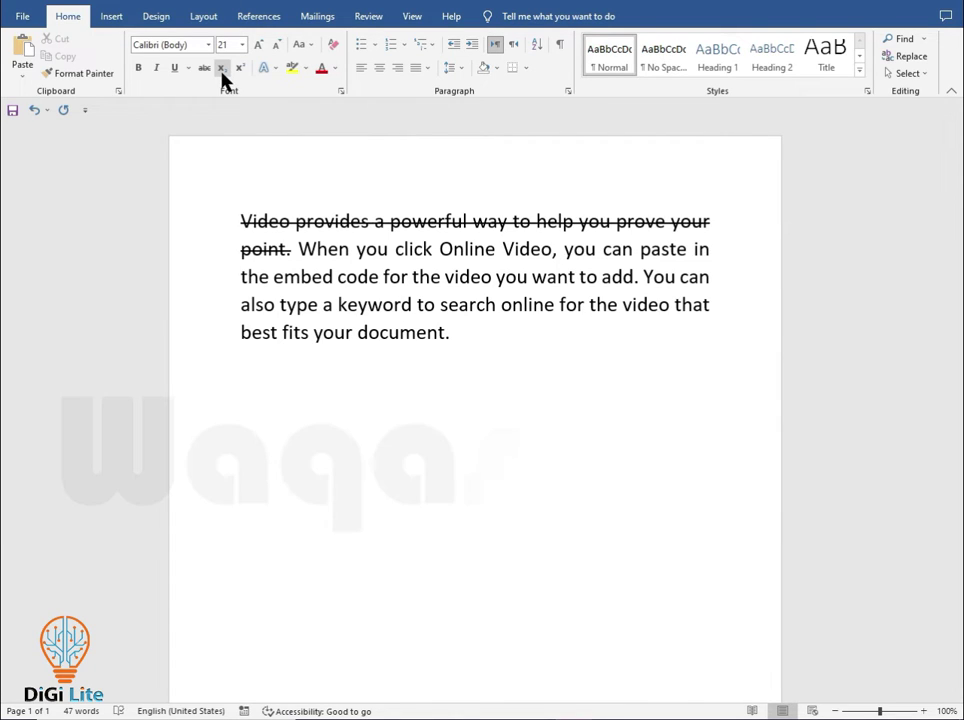
- Add "X2" at font size 26 on a new line below the paragraph and format its 2 as superscript
left_click(481, 339)
key("Return")
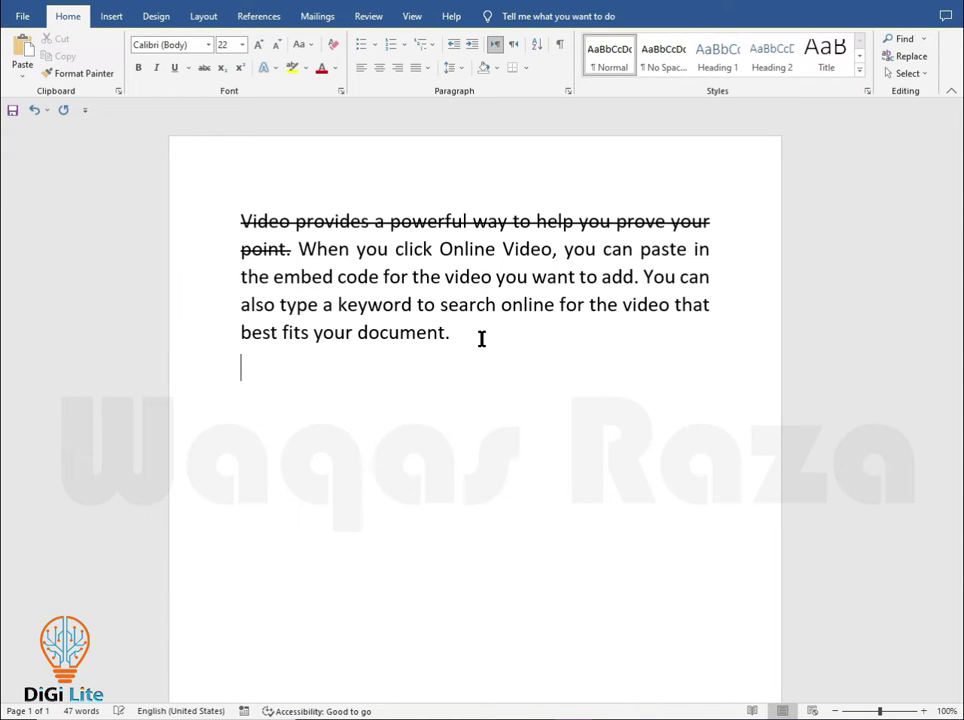
type("X")
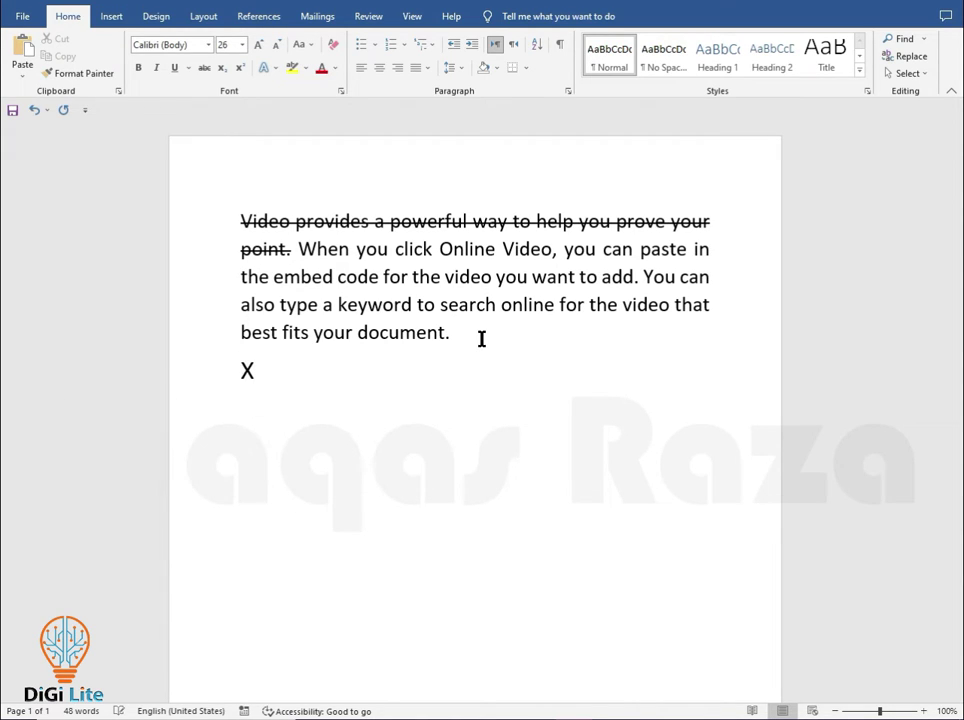
type("2")
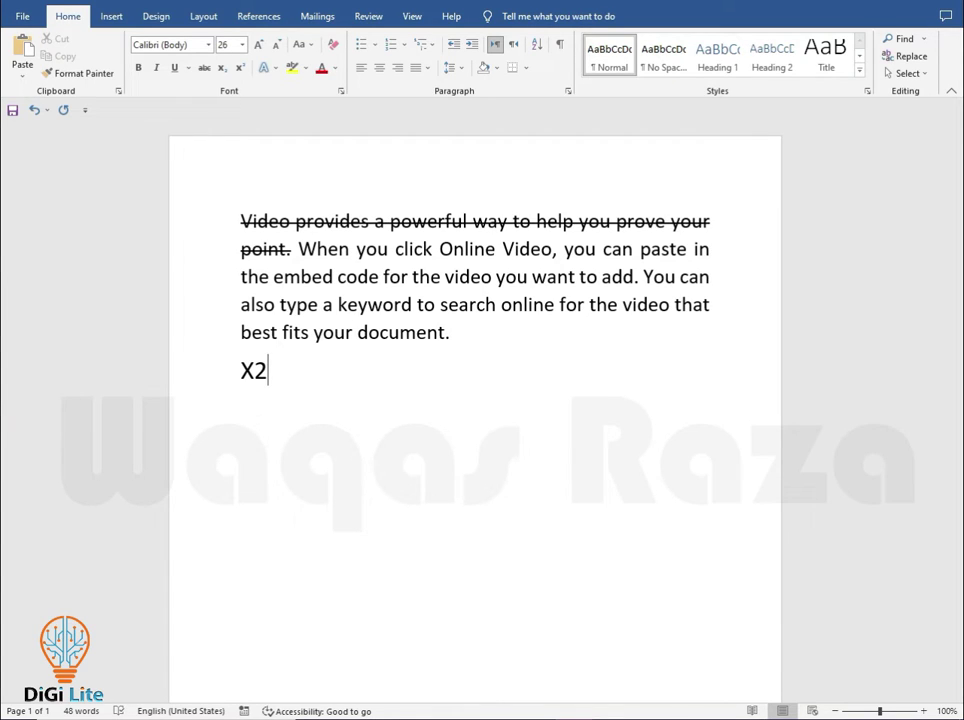
key("shift+Left")
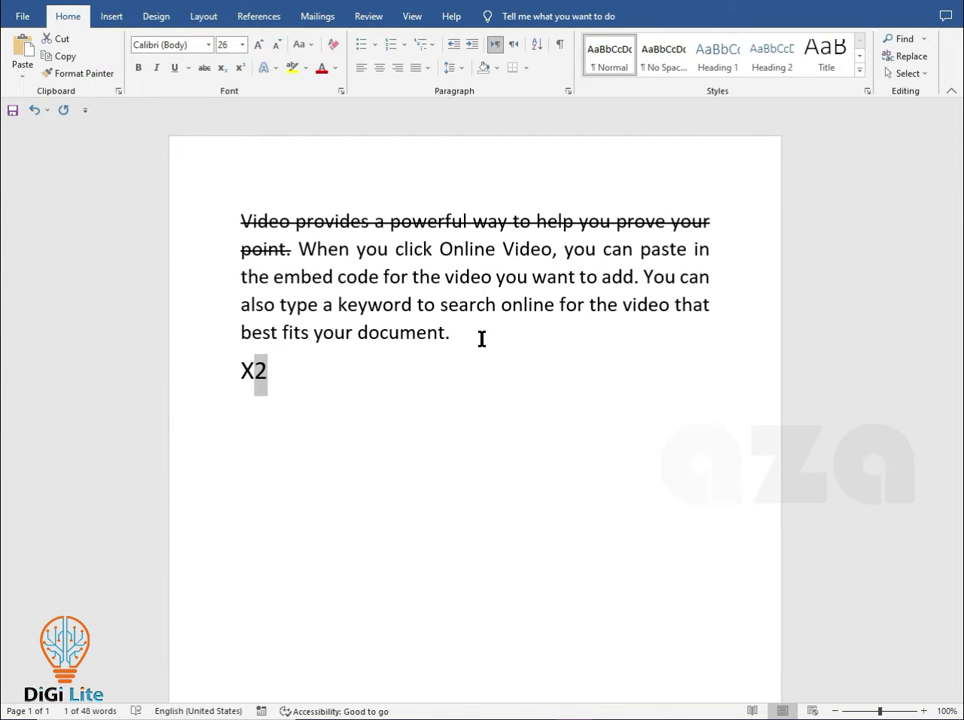
left_click(238, 72)
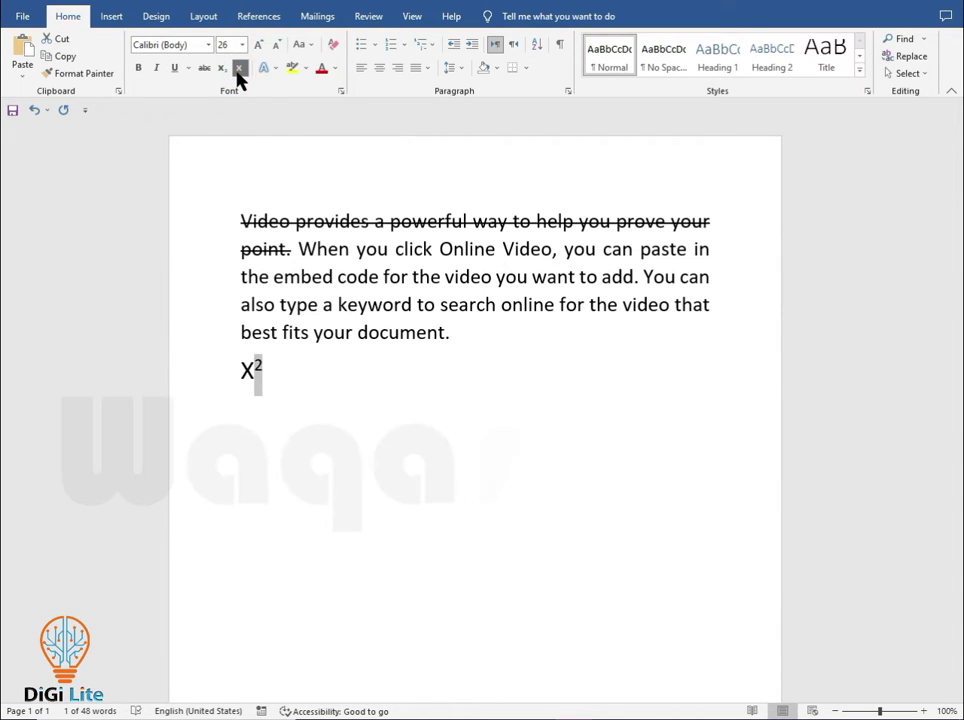
- Insert another "X2" and a space before the superscript expression, and format the new 2 as subscript
left_click(243, 374)
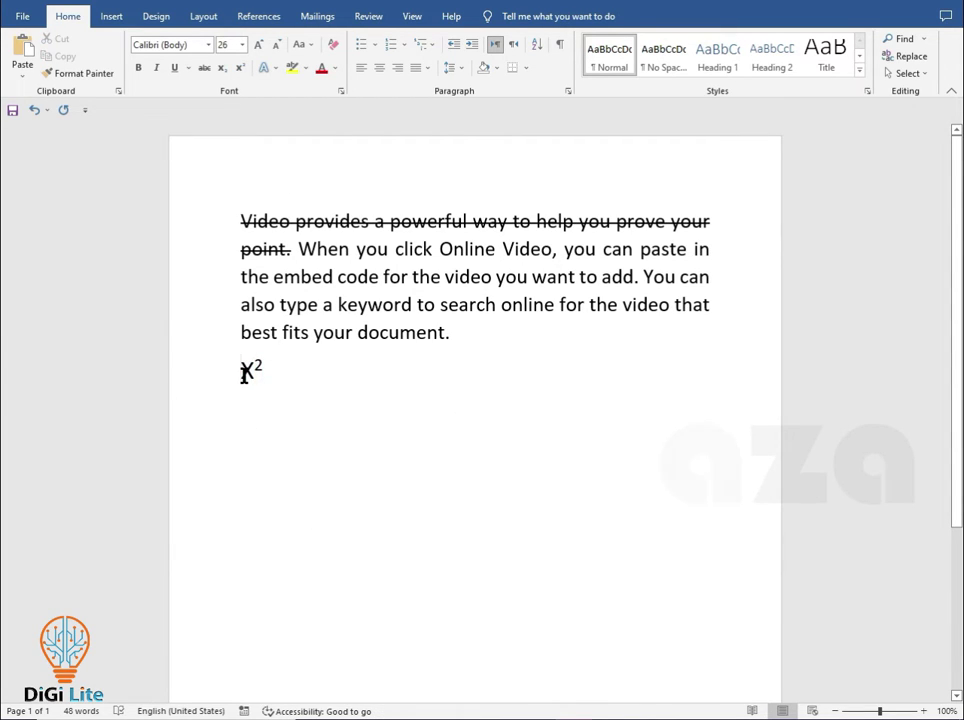
type("X2")
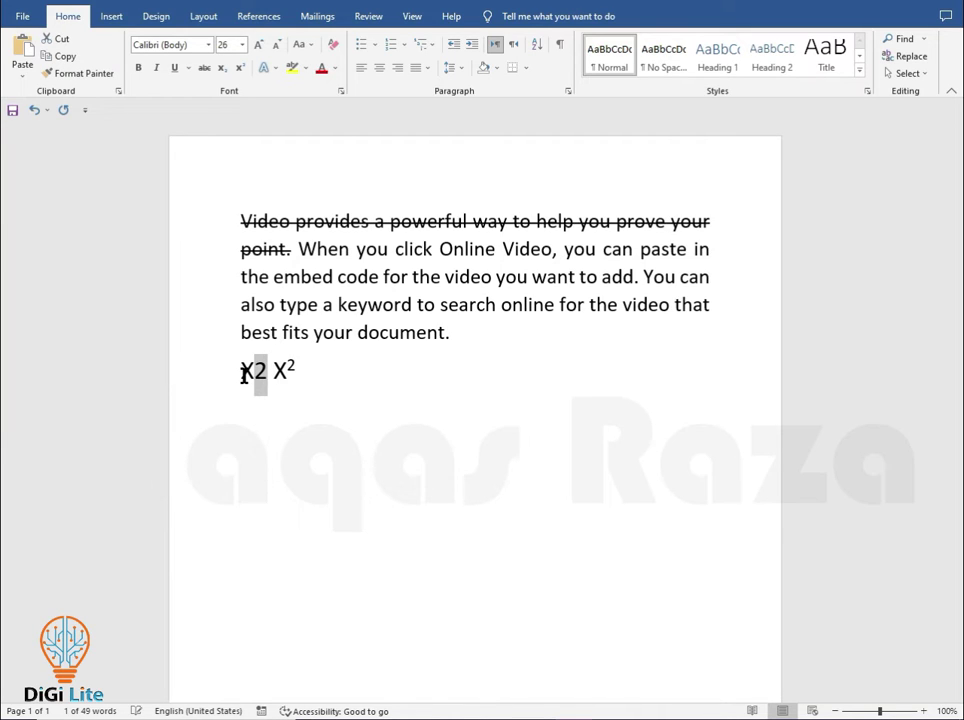
left_click(222, 70)
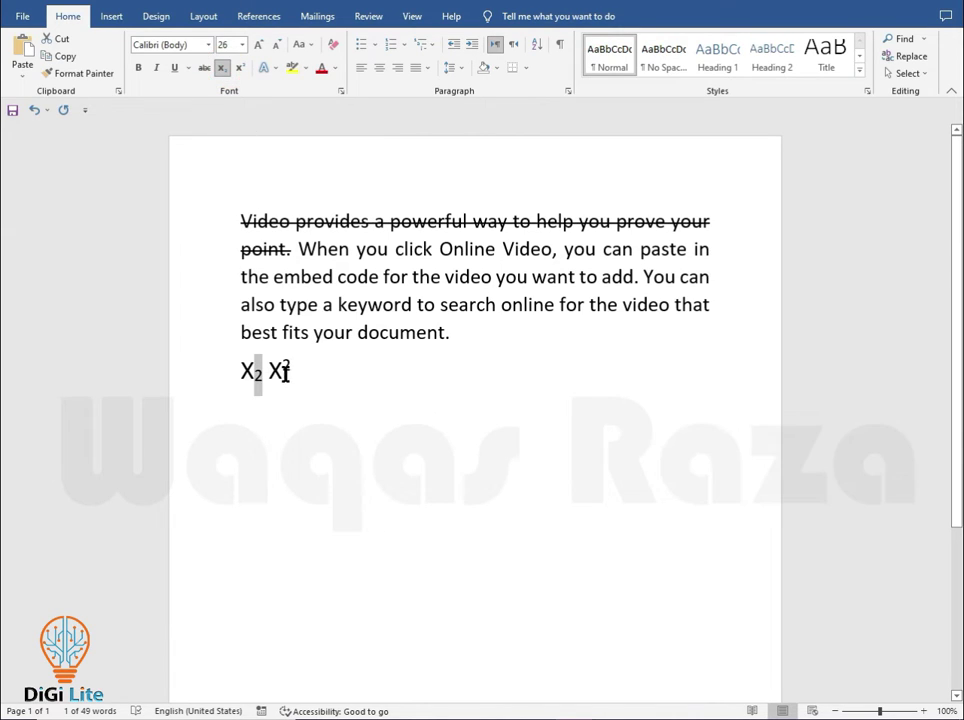
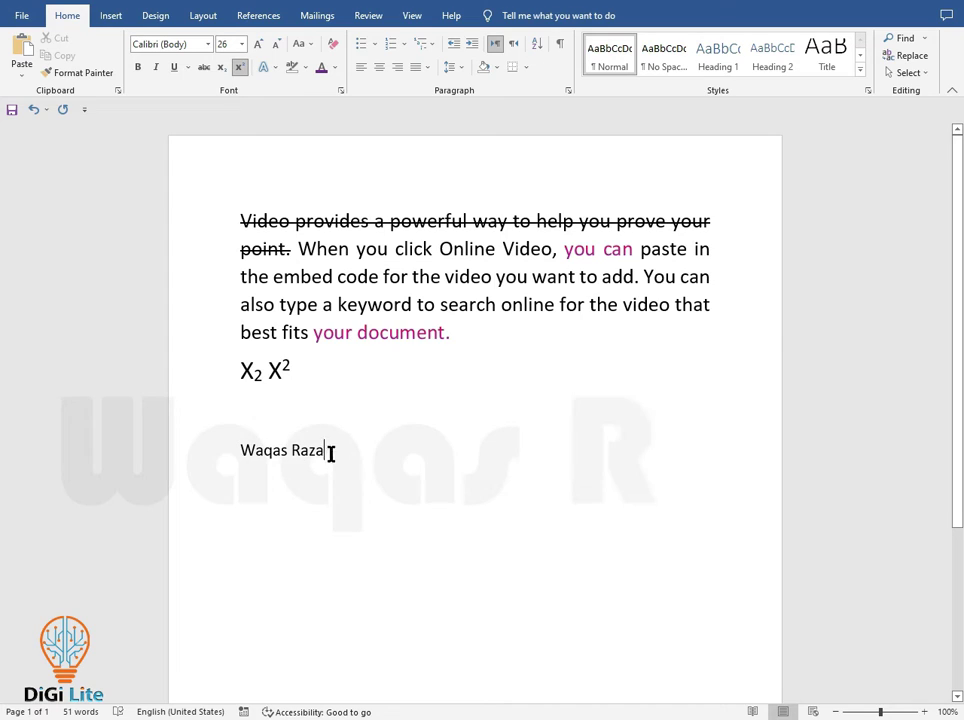
- Increase the font size of the person's name below the X expressions to 80
left_click_drag(333, 452, 237, 454)
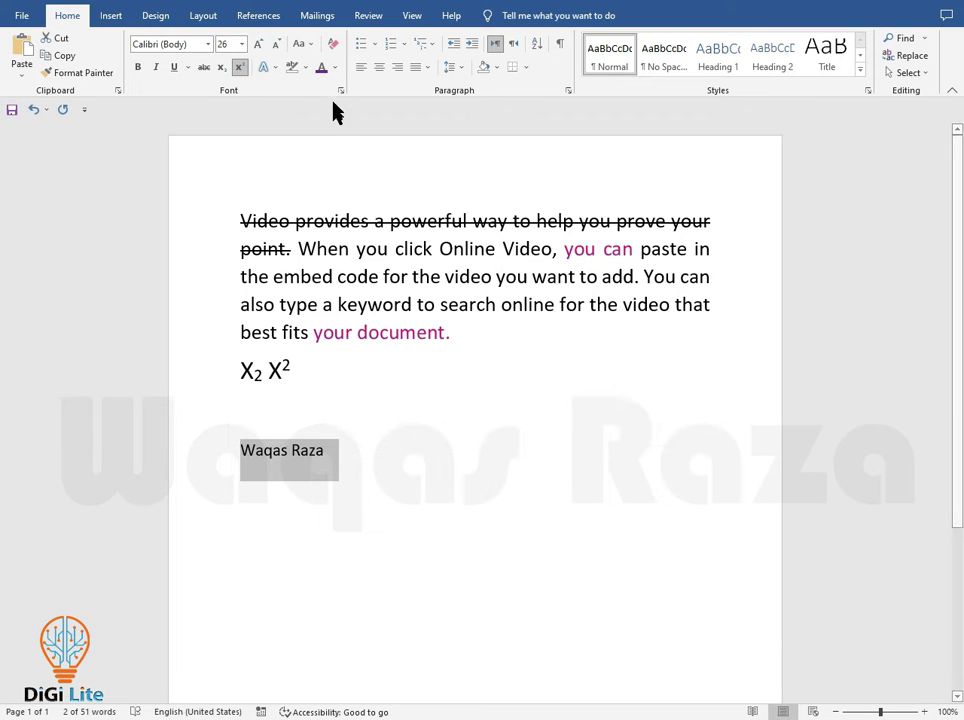
left_click(258, 44)
left_click(258, 44)
left_click(258, 44)
left_click(258, 44)
left_click(258, 44)
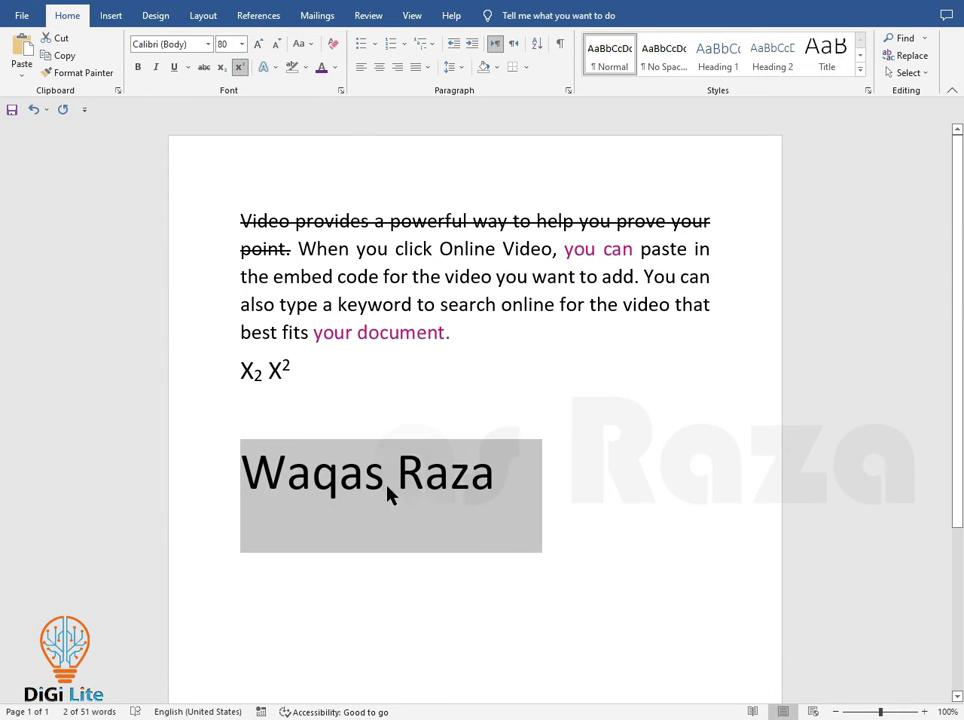
- Give the enlarged name below the X expressions a text outline in a custom magenta from the standard color palette
left_click(278, 69)
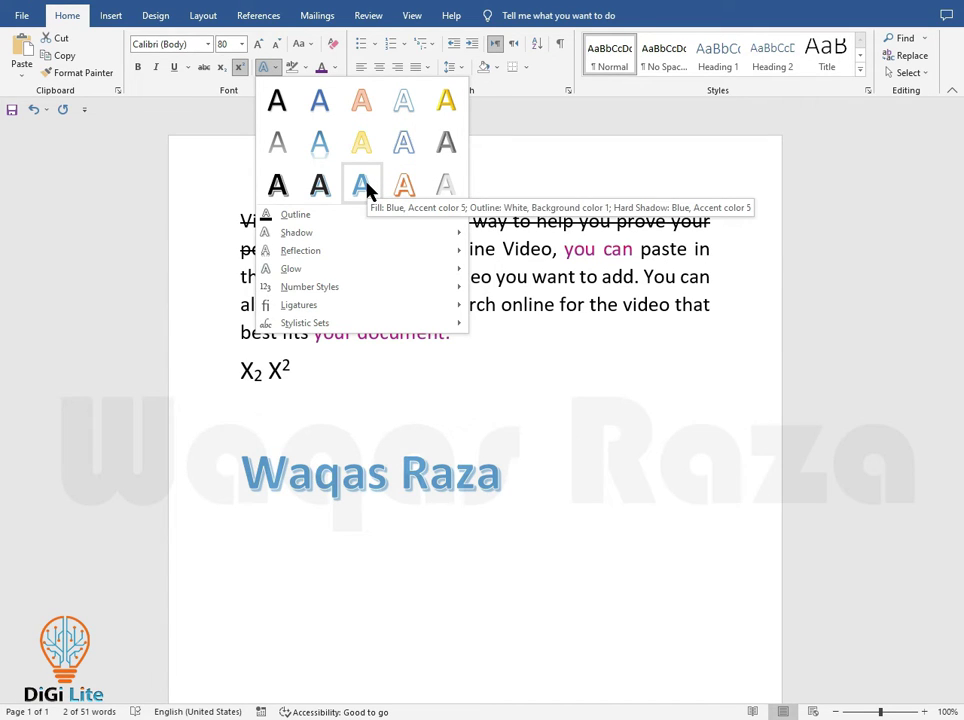
mouse_move(405, 224)
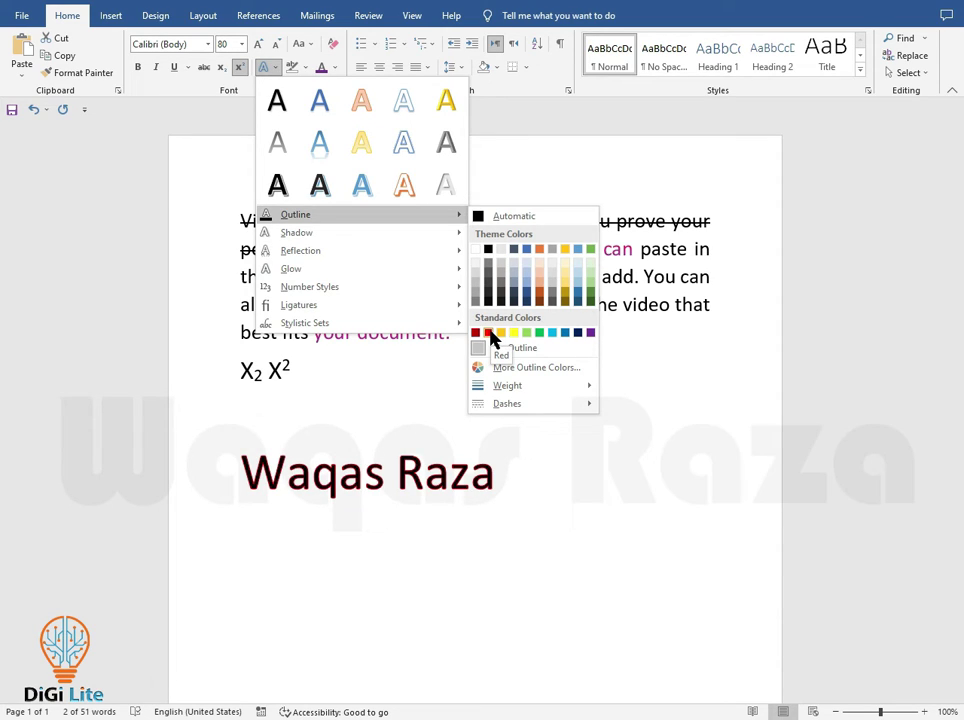
left_click(527, 368)
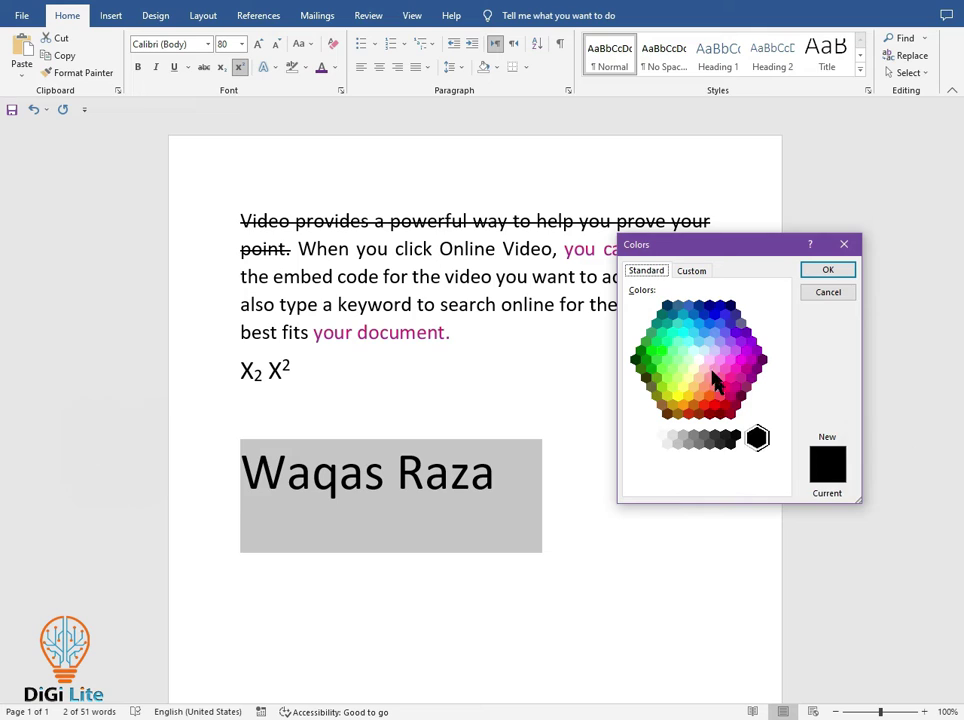
left_click(735, 386)
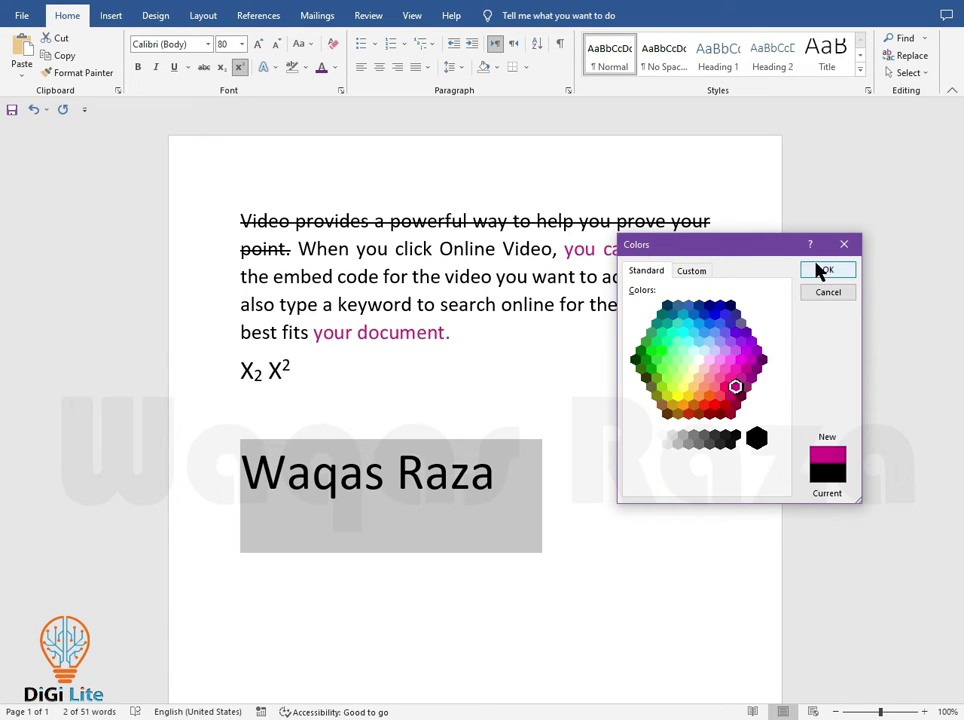
left_click(820, 270)
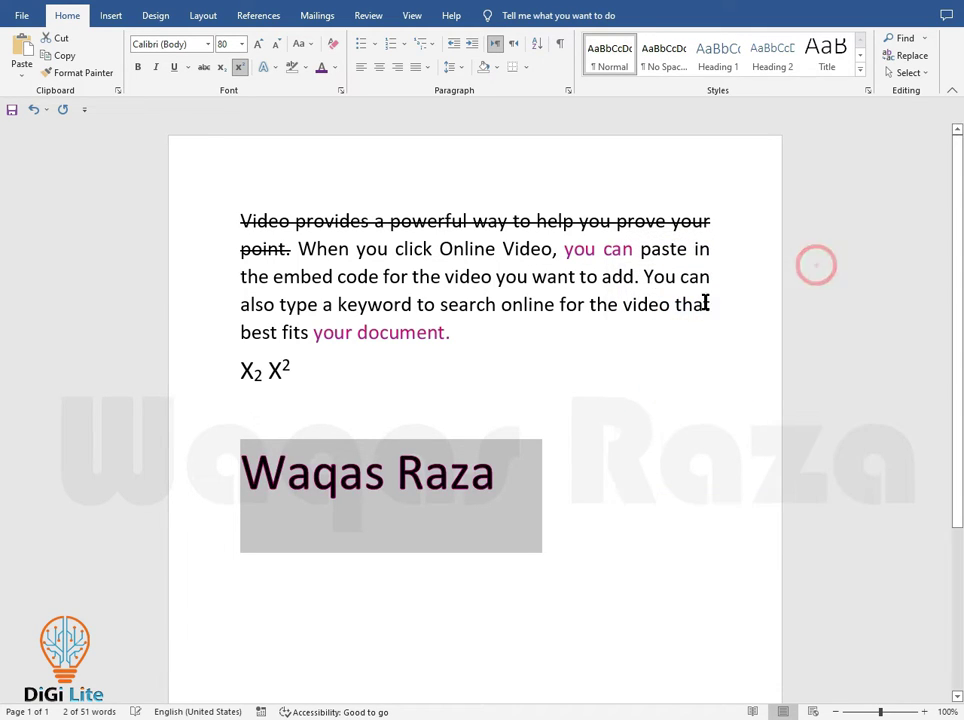
- Apply the first outer shadow preset to the enlarged name
left_click(274, 68)
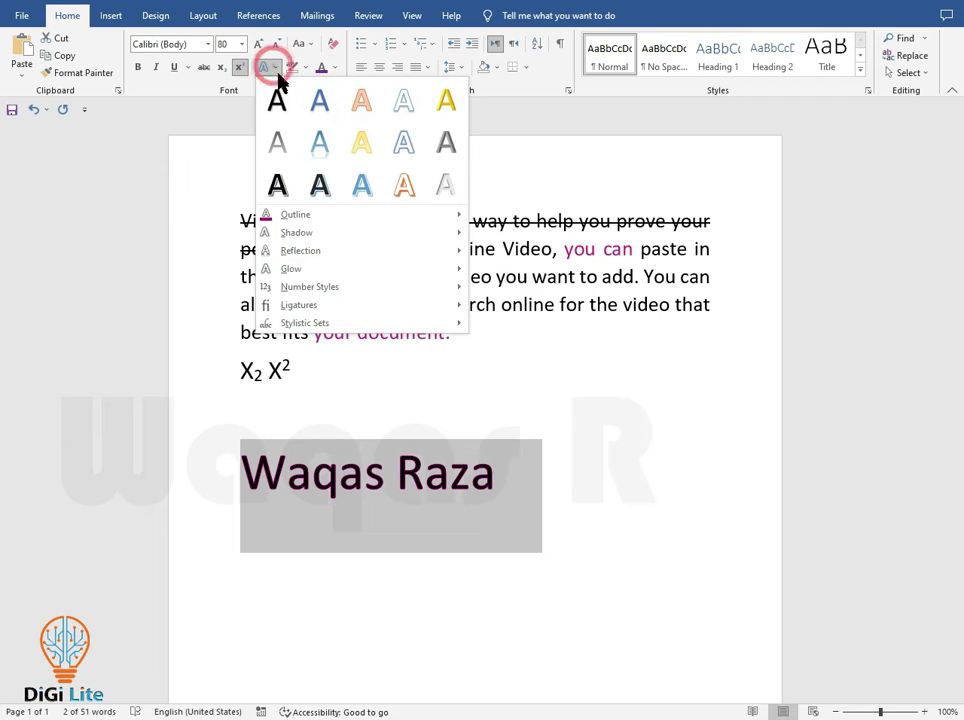
mouse_move(443, 222)
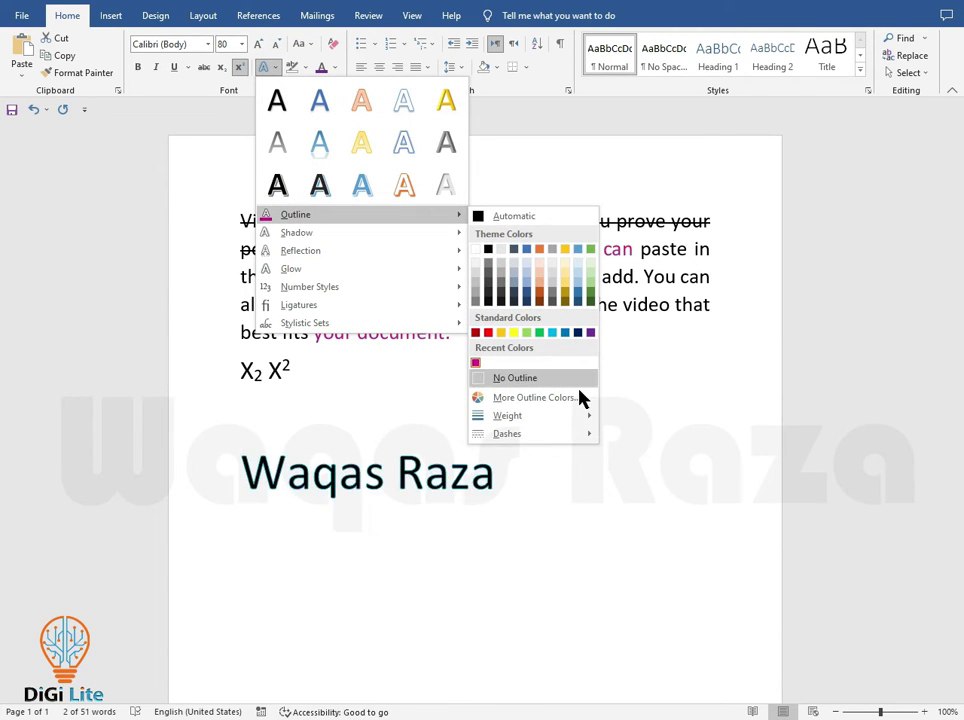
mouse_move(570, 415)
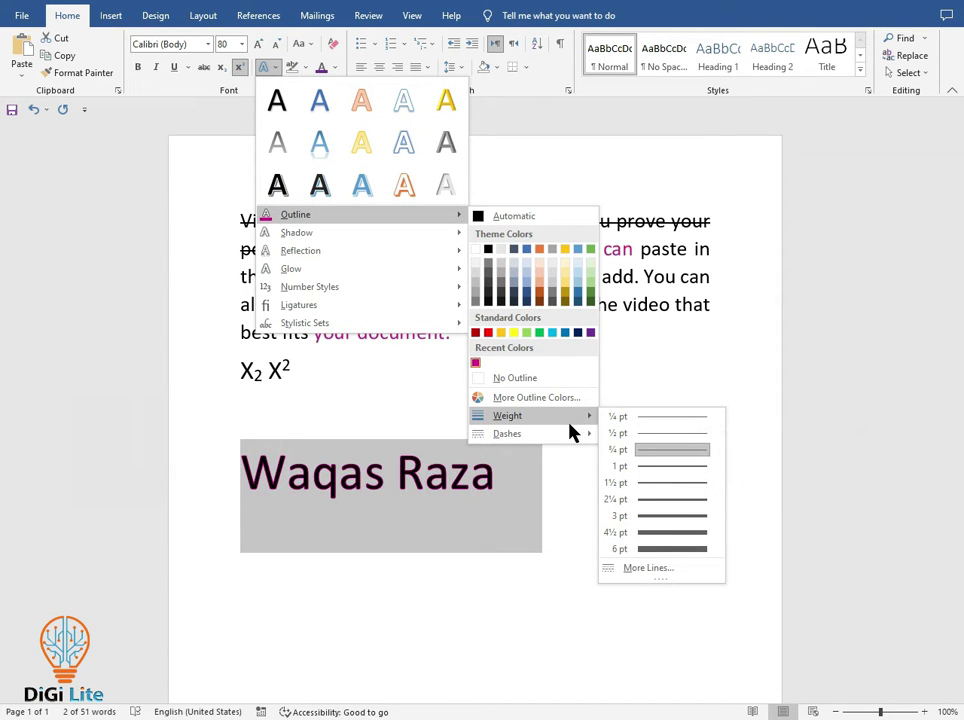
mouse_move(568, 438)
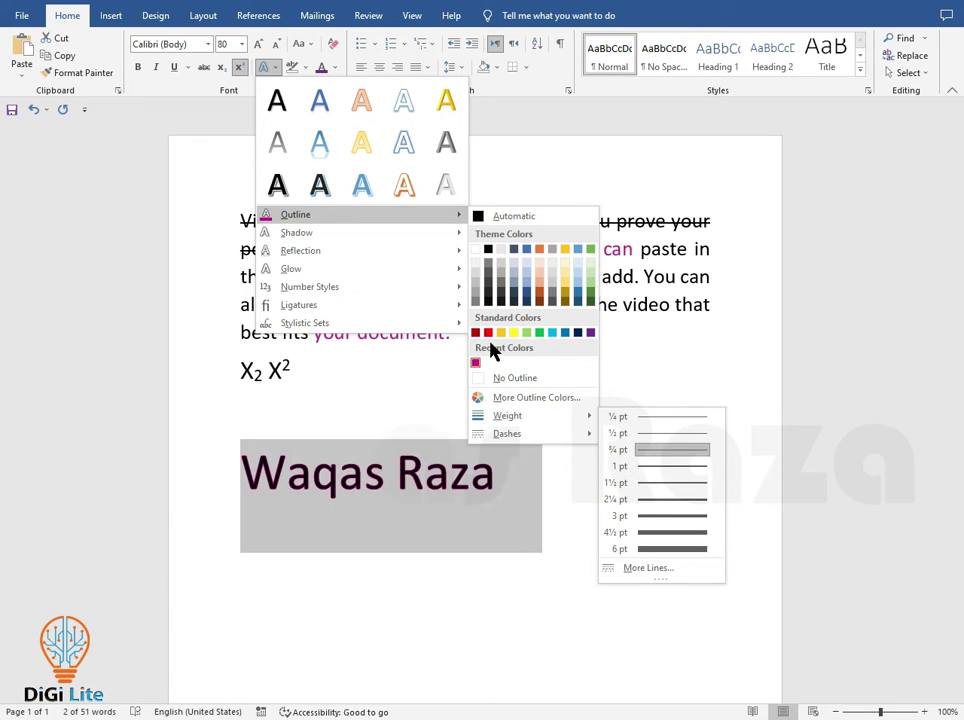
mouse_move(376, 241)
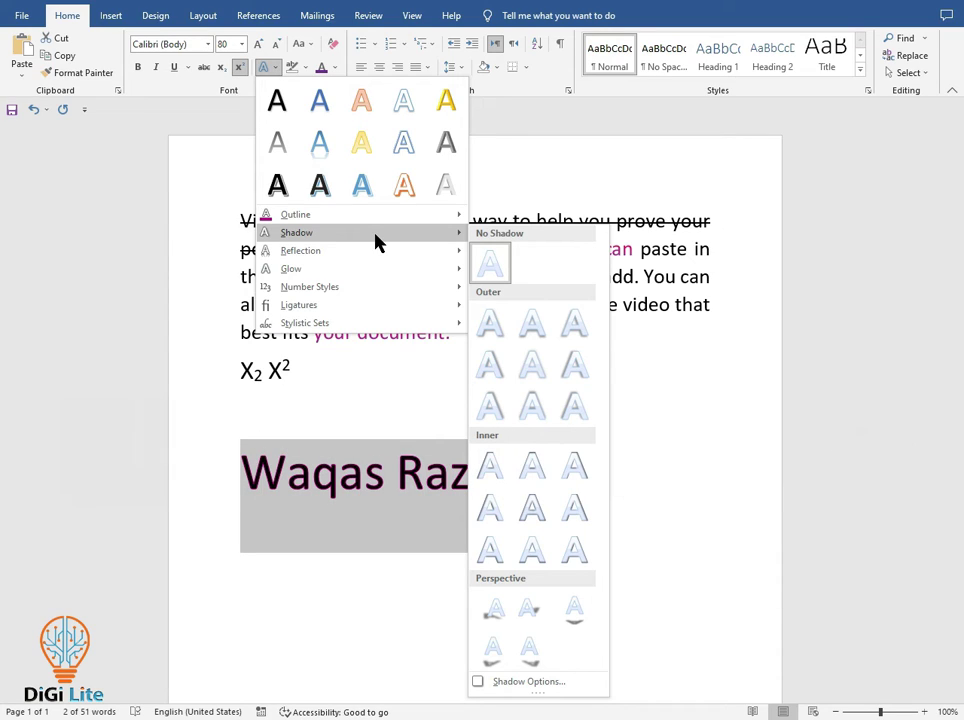
left_click(497, 325)
scroll(396, 512, "up", 6, "ctrl")
scroll(396, 512, "up", 4, "ctrl")
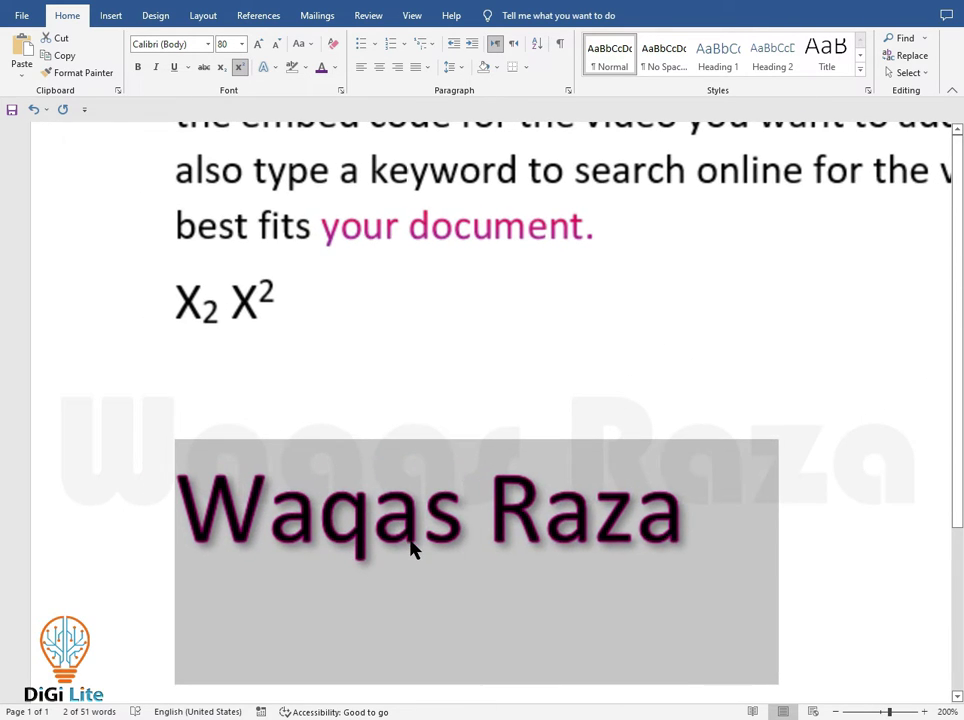
left_click(411, 545)
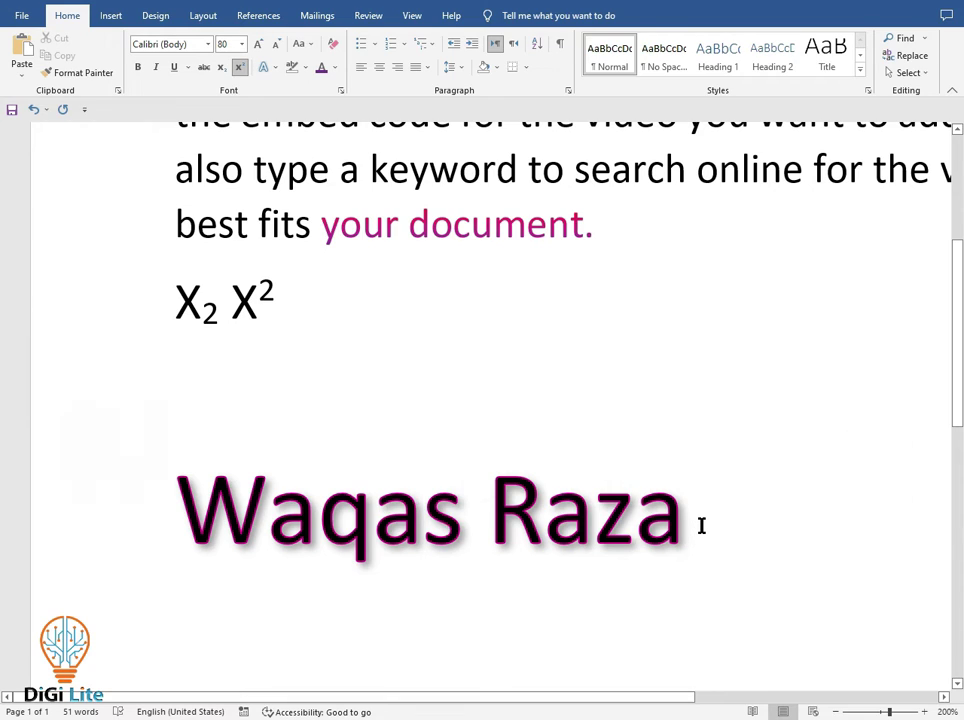
- Set the name's font color to white and change its shadow to the first perspective preset
left_click_drag(652, 524, 310, 540)
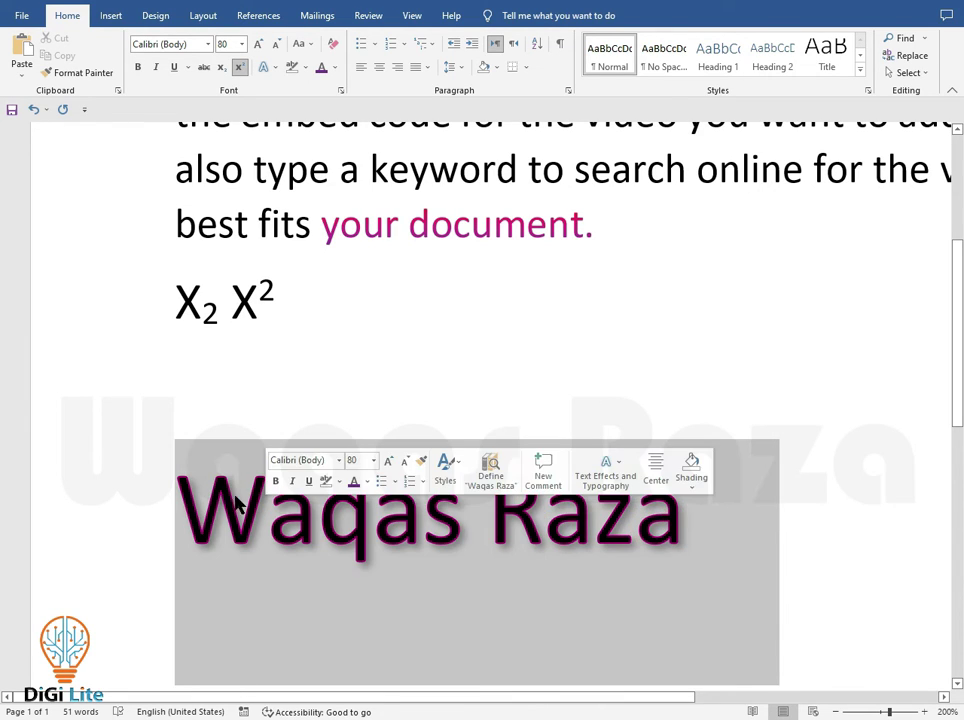
left_click(336, 67)
left_click(322, 118)
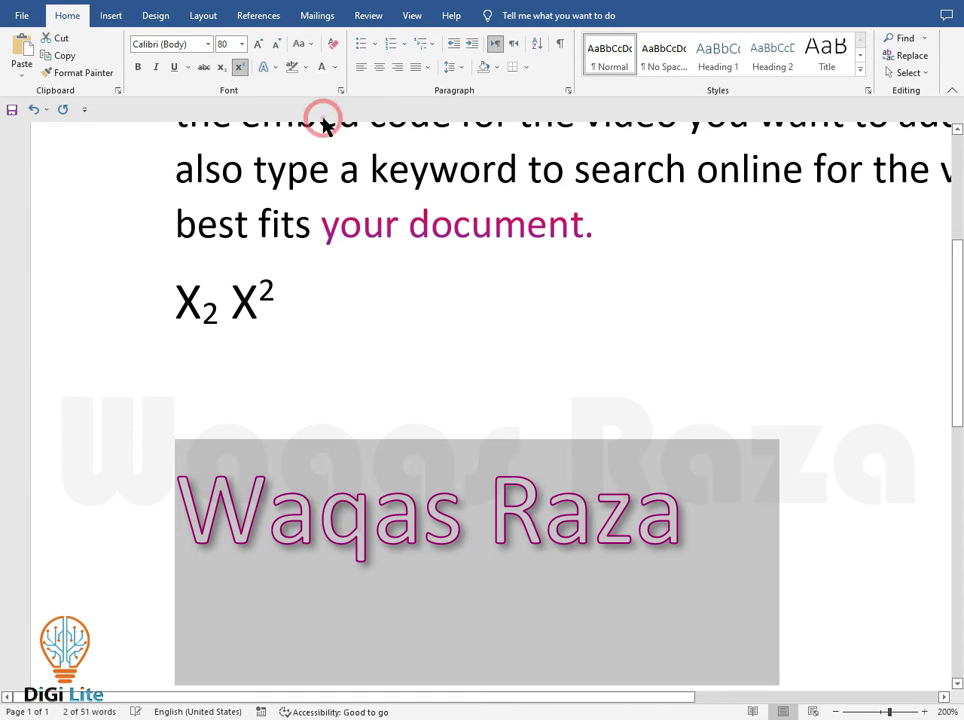
left_click(276, 69)
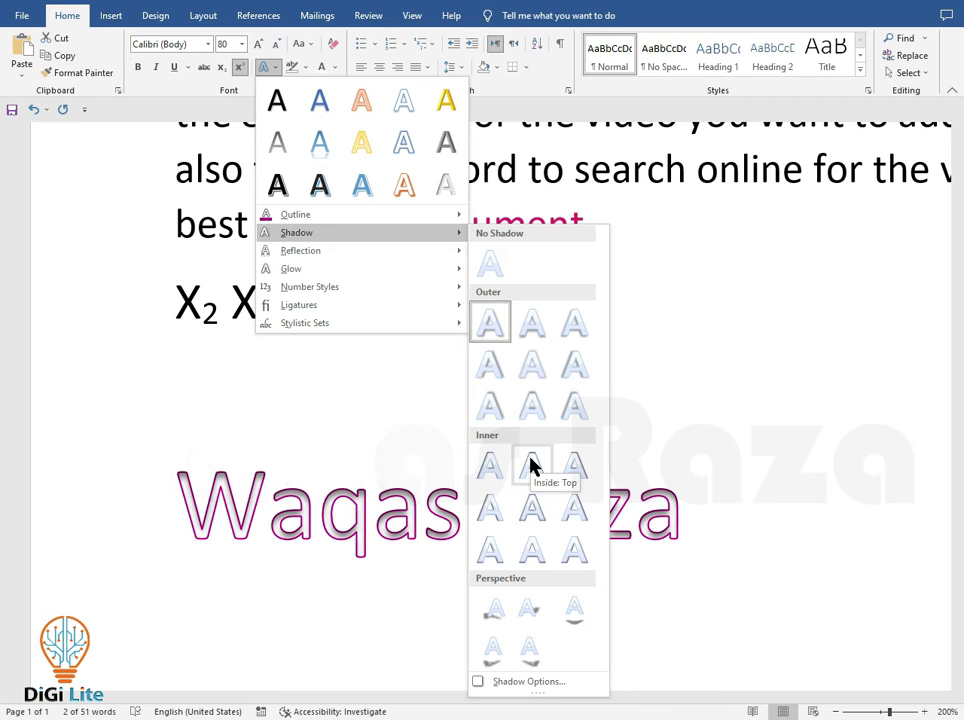
left_click(502, 620)
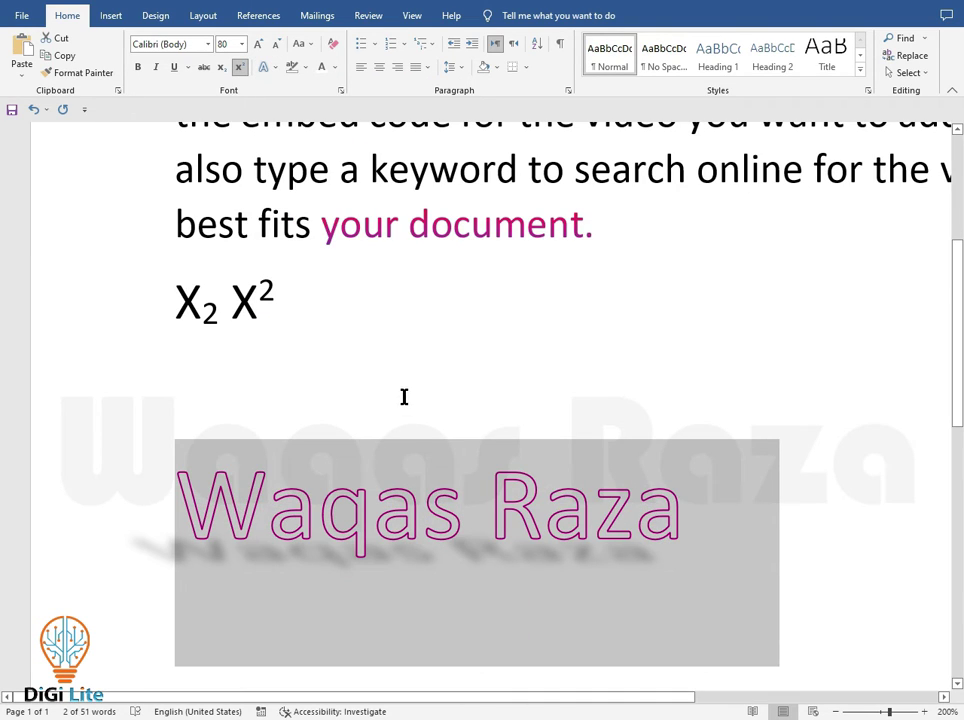
- Add the "Tight Reflection: Touching" reflection to the outlined name
left_click(274, 70)
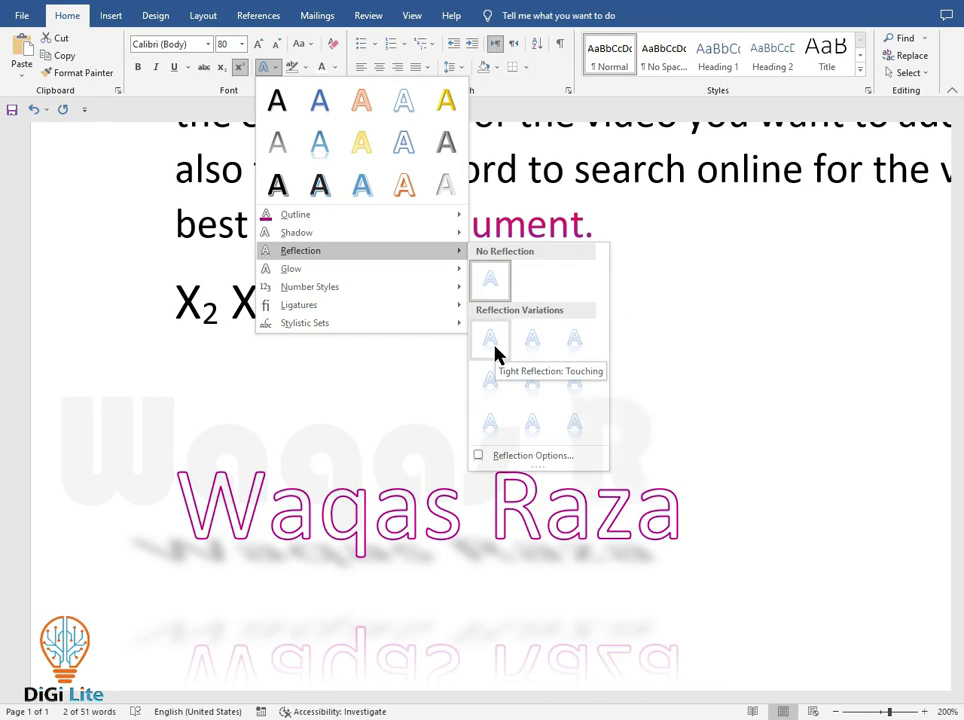
left_click(492, 345)
scroll(507, 365, "down", 3)
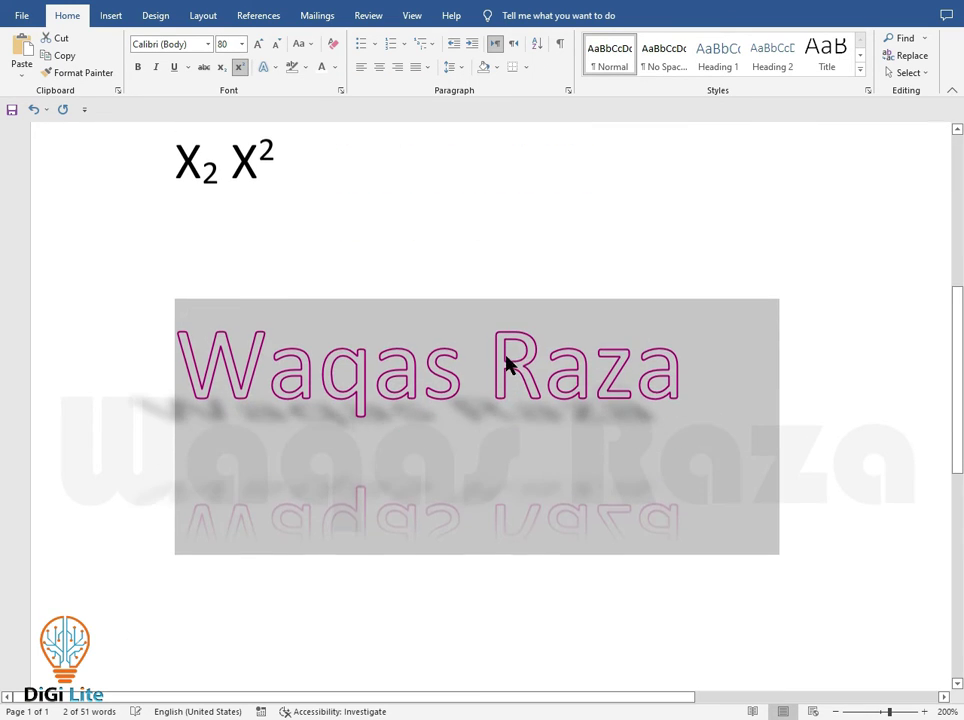
left_click(613, 528)
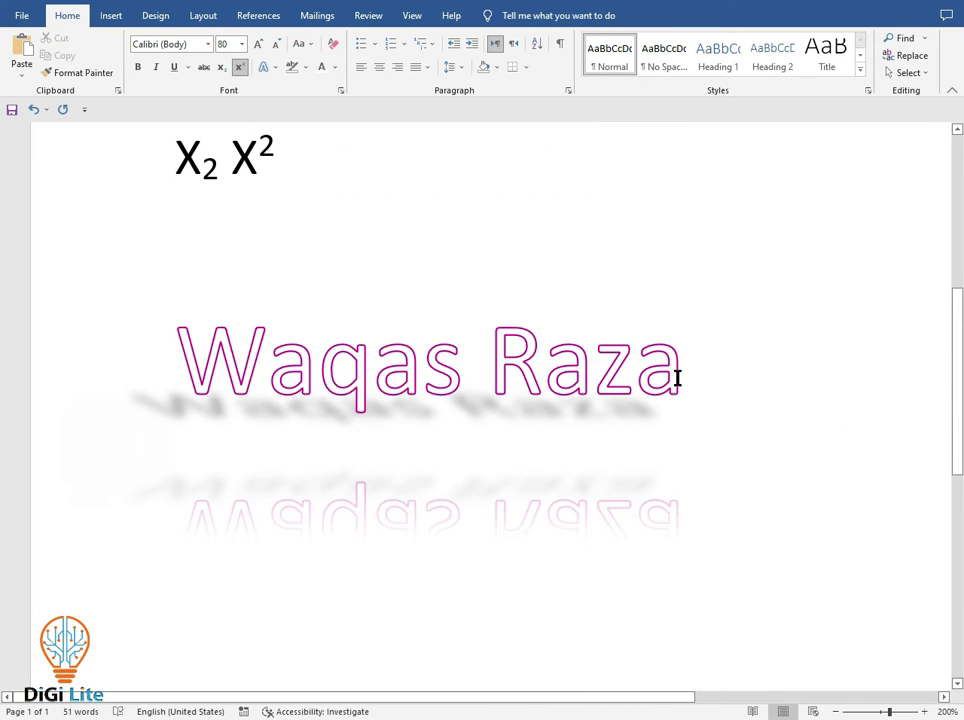
- Apply the largest orange glow variation to the outlined name
left_click_drag(678, 378, 244, 368)
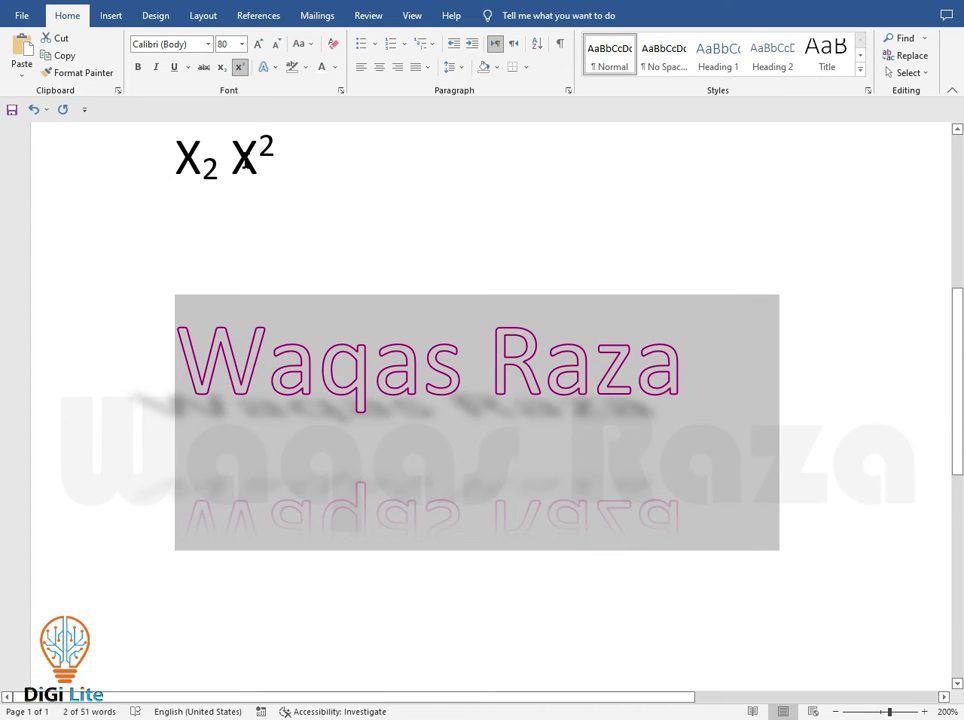
left_click(272, 67)
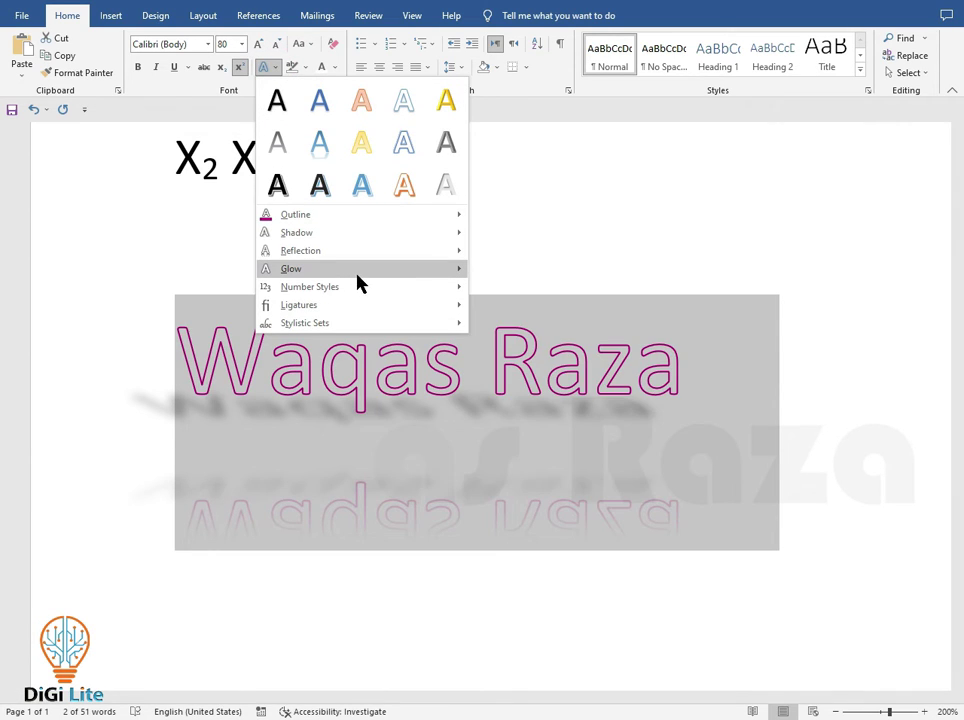
mouse_move(411, 277)
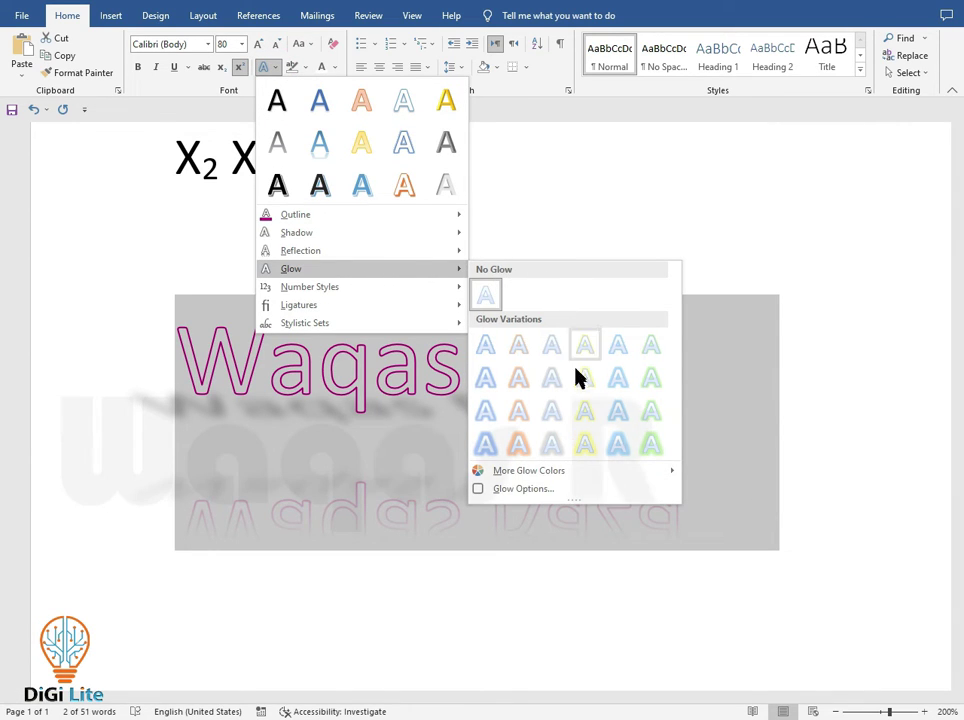
left_click(530, 443)
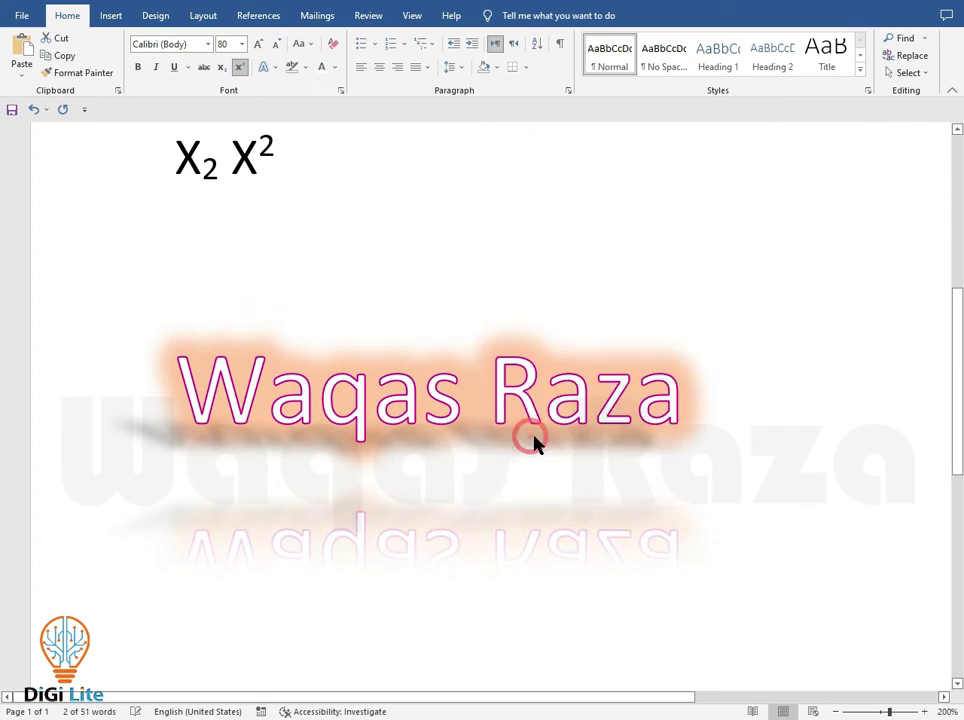
left_click(276, 71)
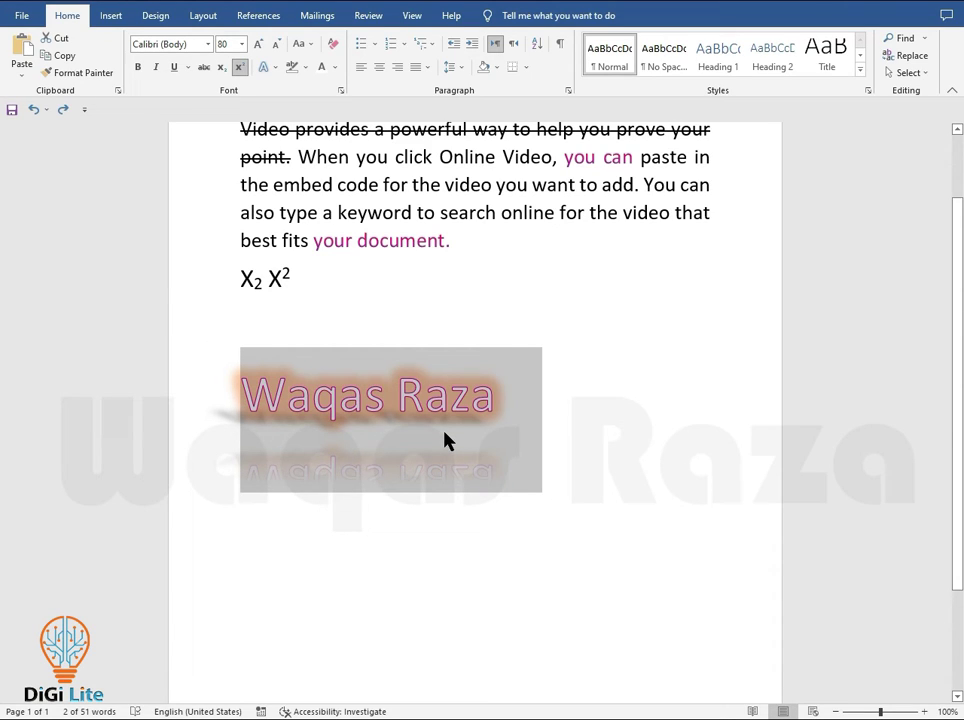
- Undo the name's text effects one by one, from the glow back through the magenta outline
left_click(32, 114)
left_click(32, 114)
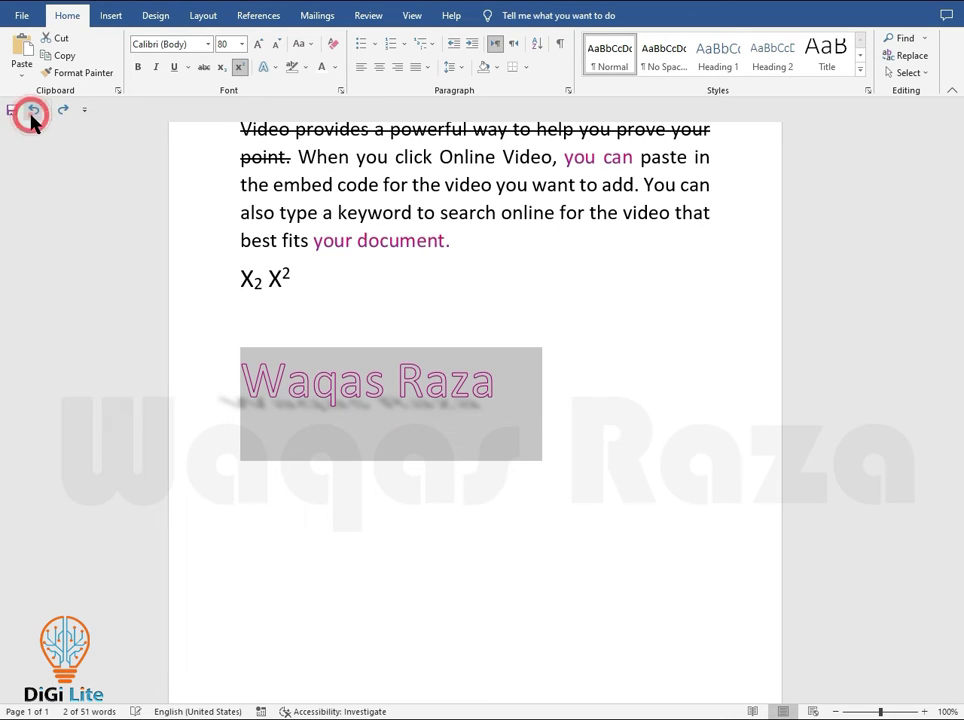
left_click(32, 114)
left_click(32, 114)
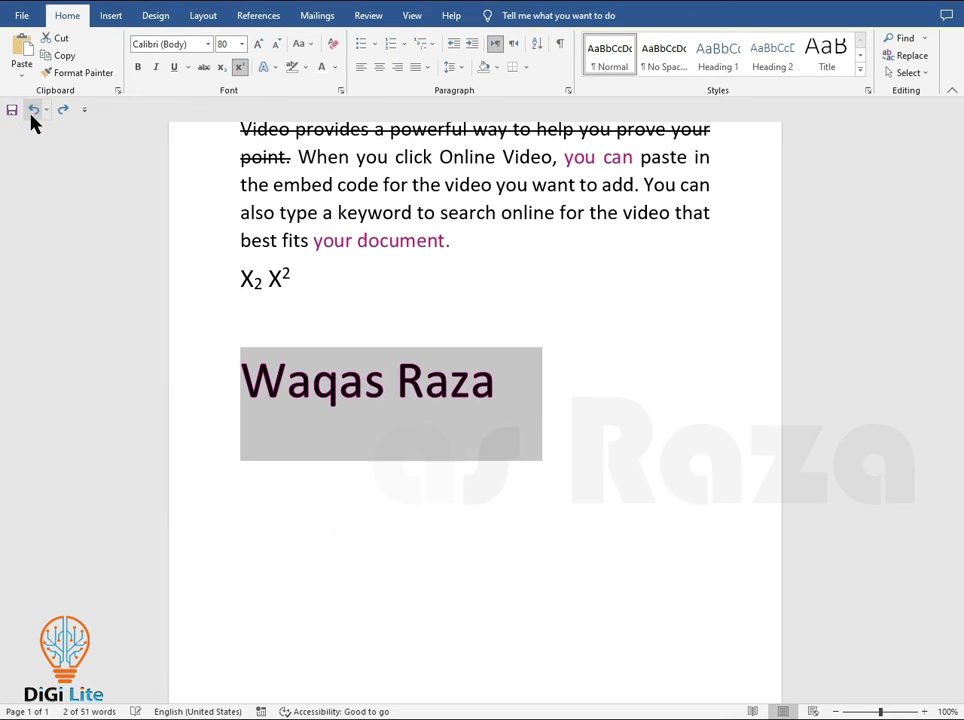
left_click(32, 114)
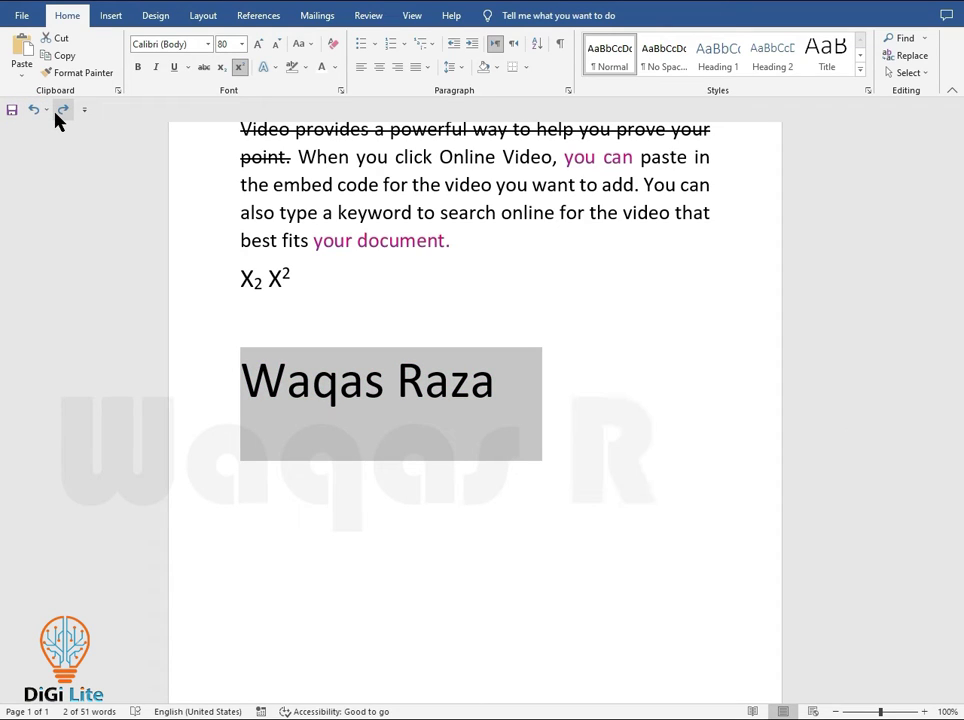
- Redo the name's undone text effects one by one, up to and including the clearing of its formatting
left_click(56, 114)
left_click(56, 114)
left_click(56, 114)
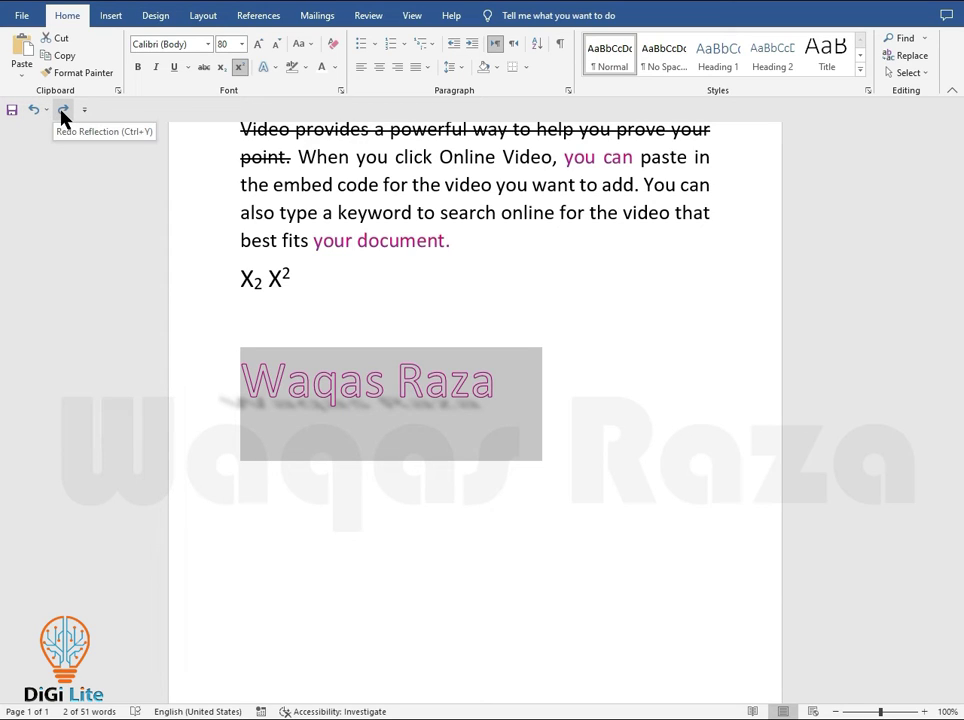
left_click(62, 112)
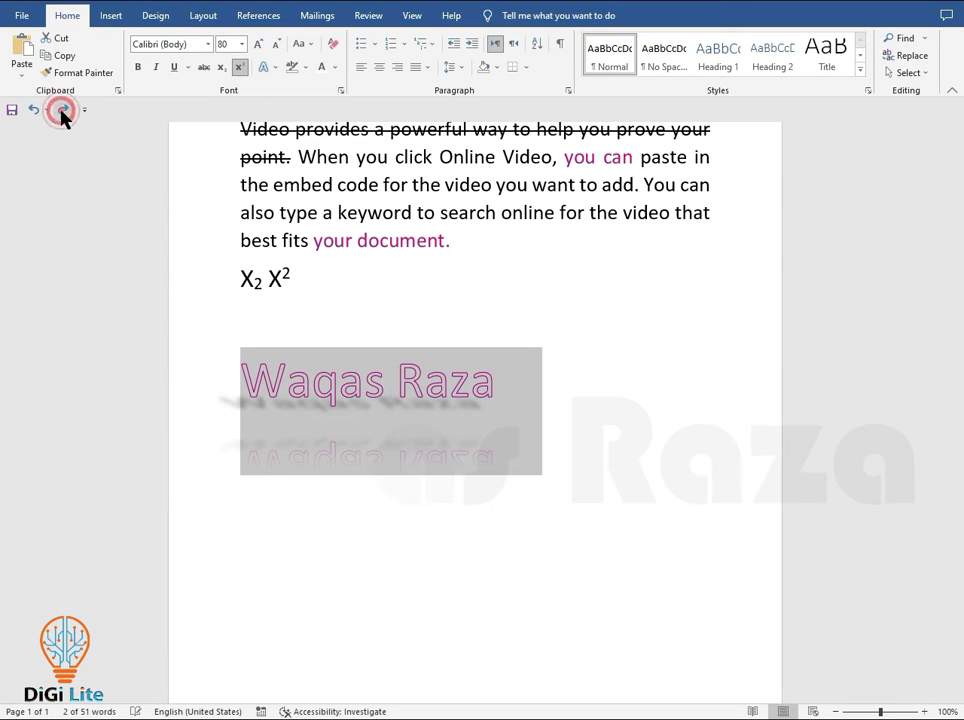
left_click(62, 112)
left_click(62, 112)
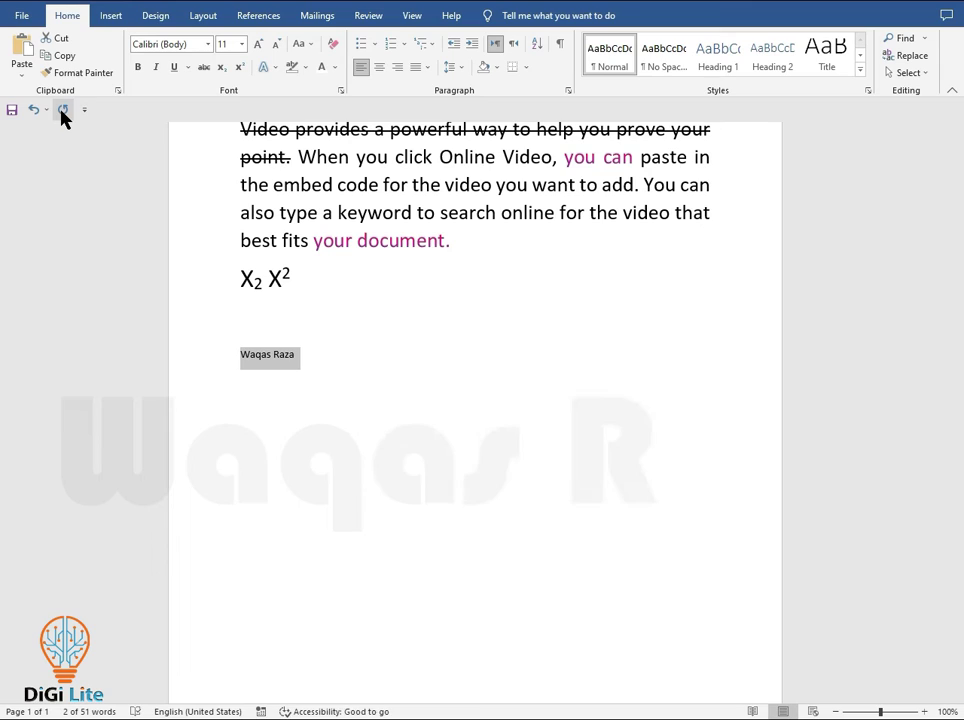
- Undo the name's formatting clear and its glow, and redo the glow
left_click(31, 112)
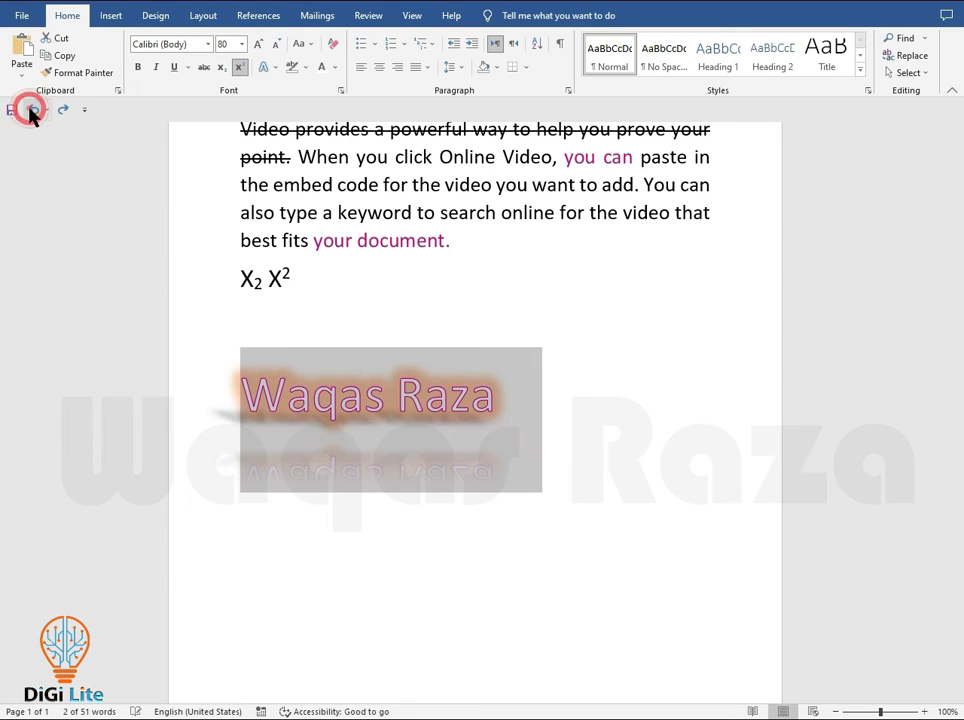
left_click(31, 112)
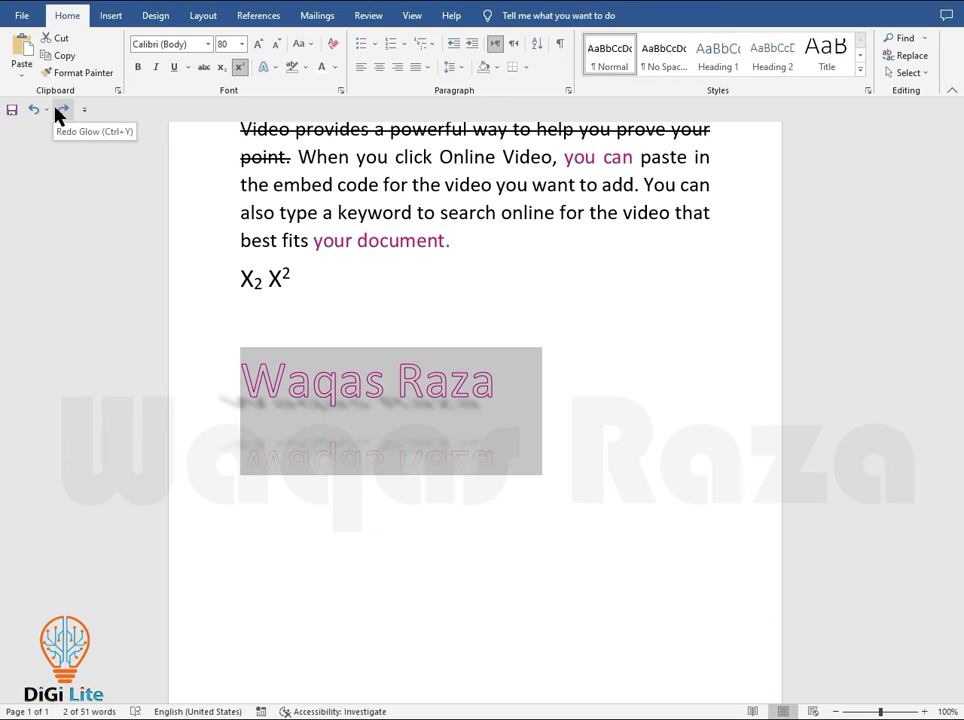
left_click(56, 111)
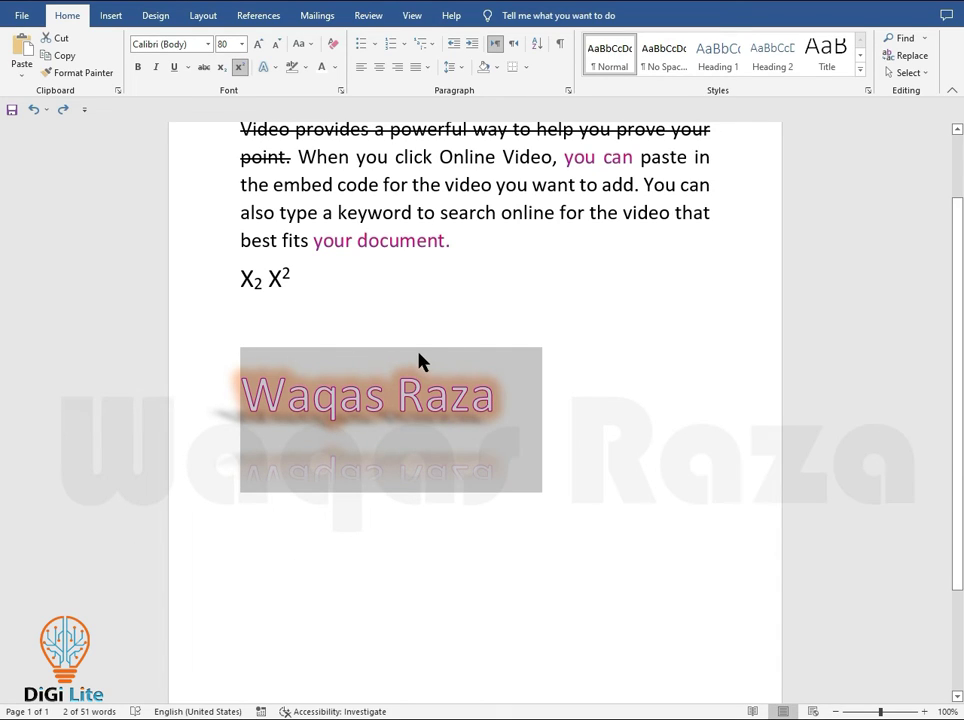
- Clear all formatting from the name below the X expressions
left_click(334, 46)
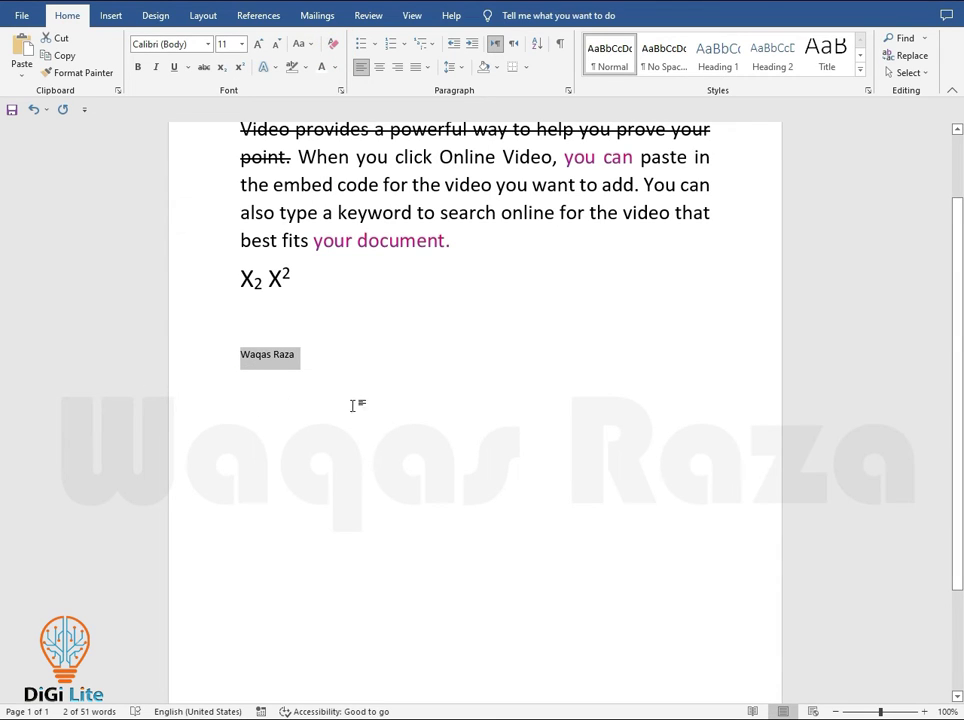
scroll(495, 434, "up", 3, "ctrl")
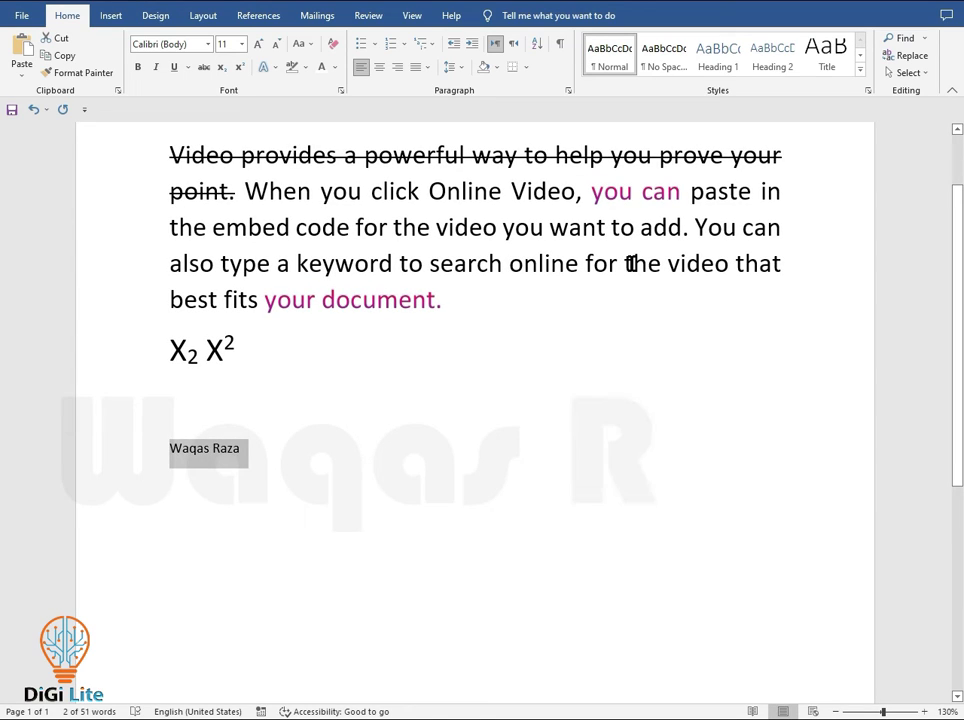
- Make the phrase "to search online for the" bold, italic and underlined, and enlarge it to 26 pt
left_click_drag(630, 263, 400, 263)
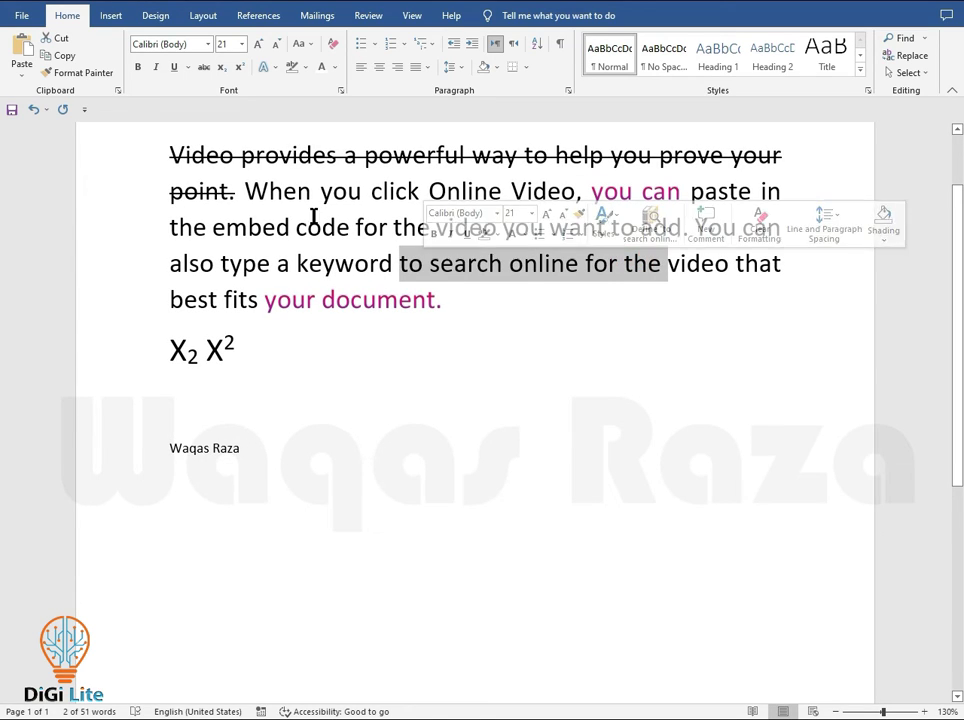
left_click(138, 67)
left_click(155, 67)
left_click(173, 67)
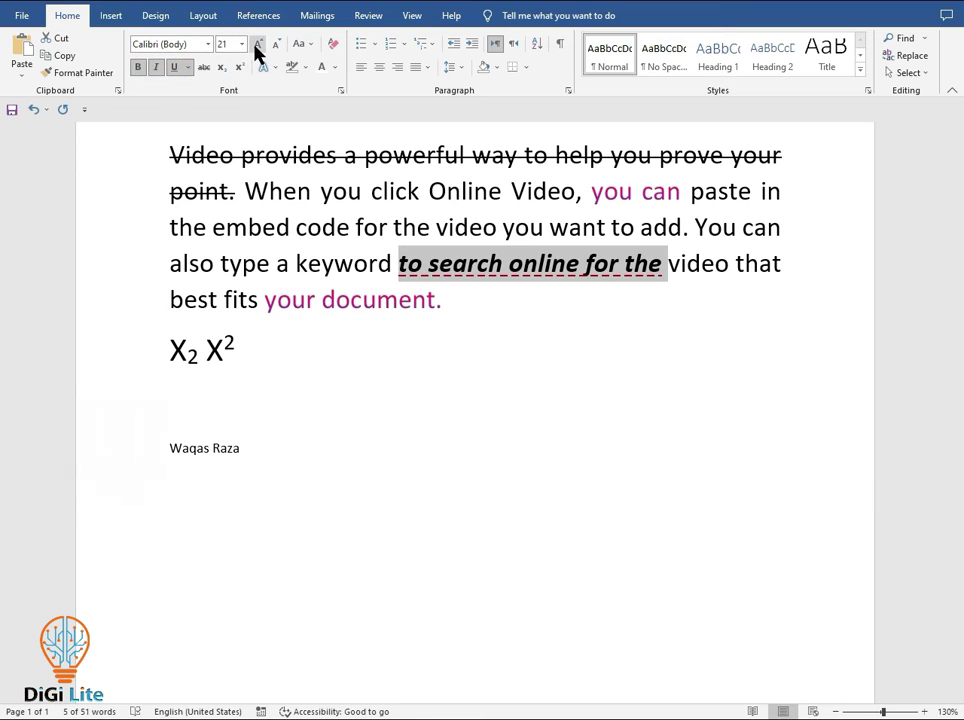
left_click(258, 44)
left_click(258, 44)
left_click(258, 44)
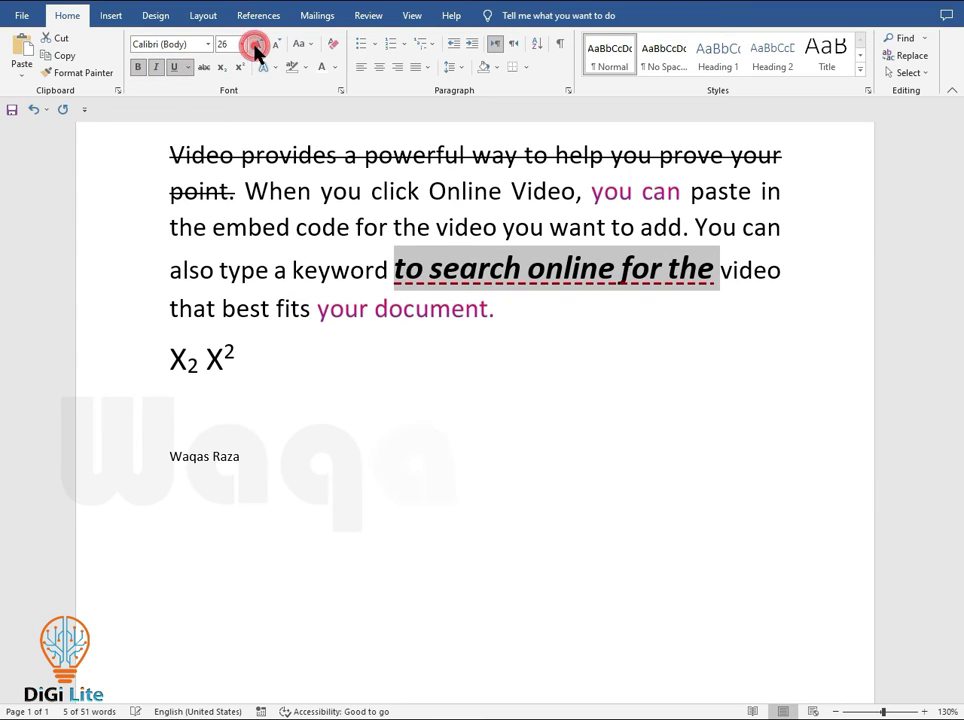
- Color the phrase "to search online for the" dark red and highlight it in yellow
left_click(336, 67)
left_click(334, 204)
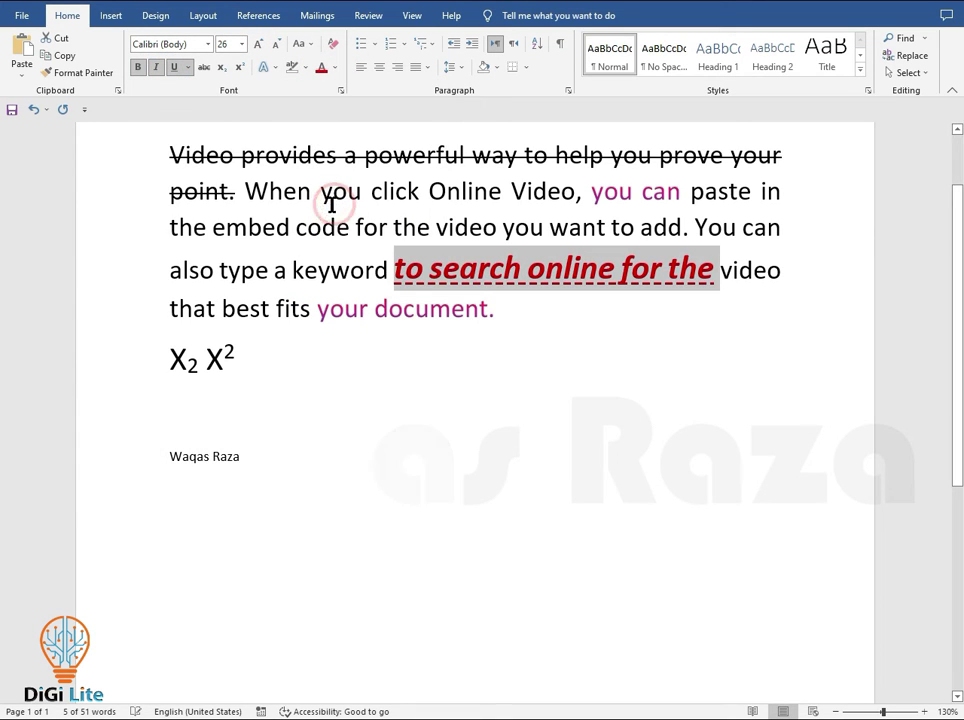
left_click(303, 67)
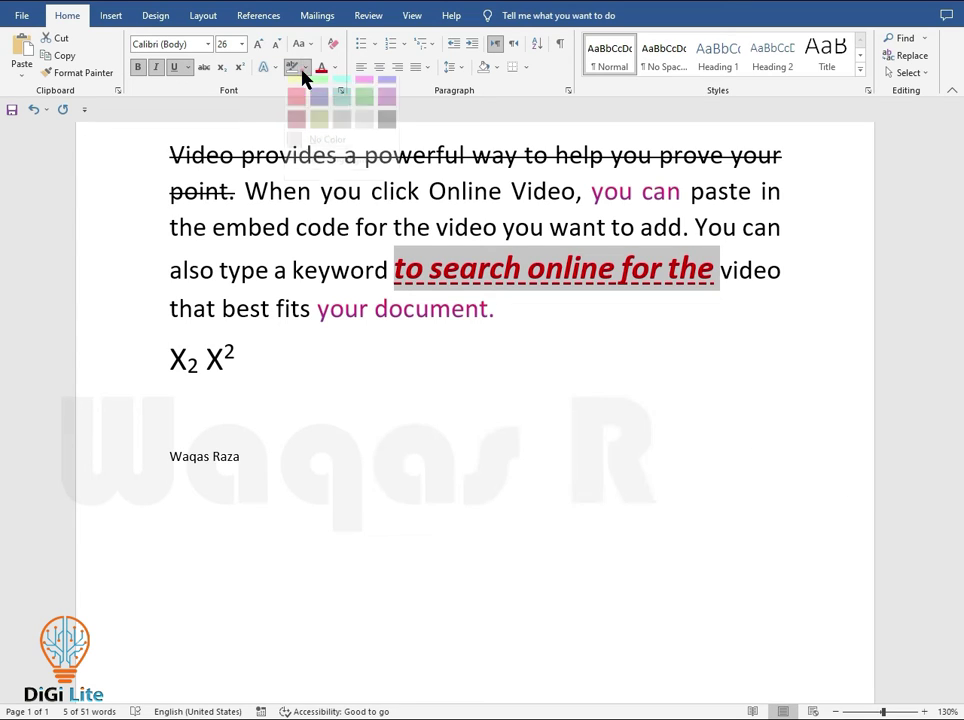
left_click(294, 84)
left_click(427, 262)
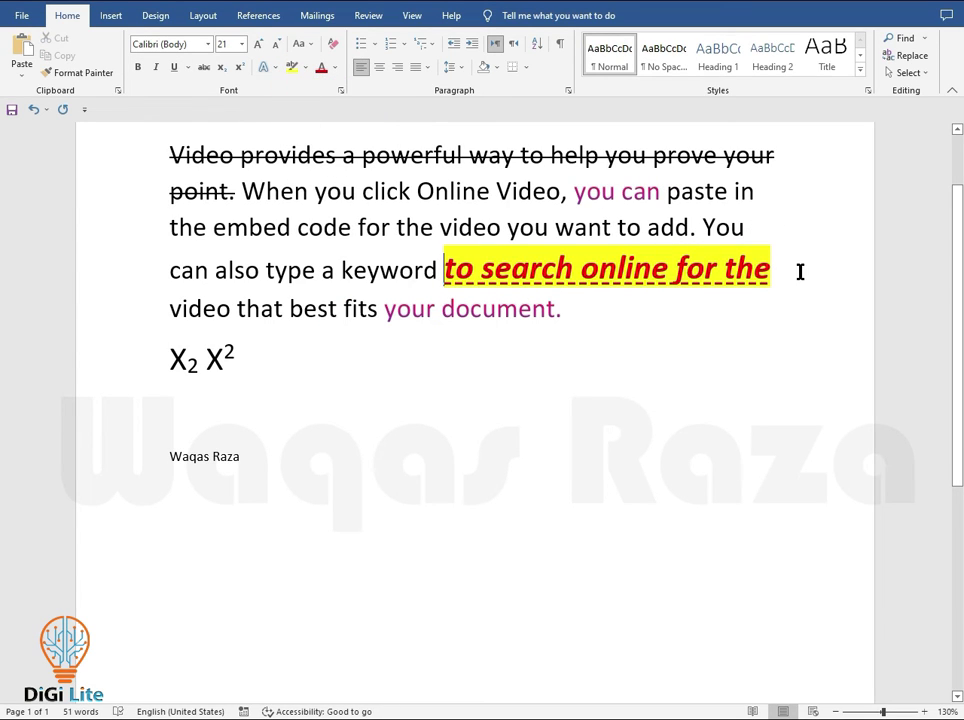
- Clear all formatting from the highlighted phrase "to search online for the"
left_click_drag(755, 272, 443, 272)
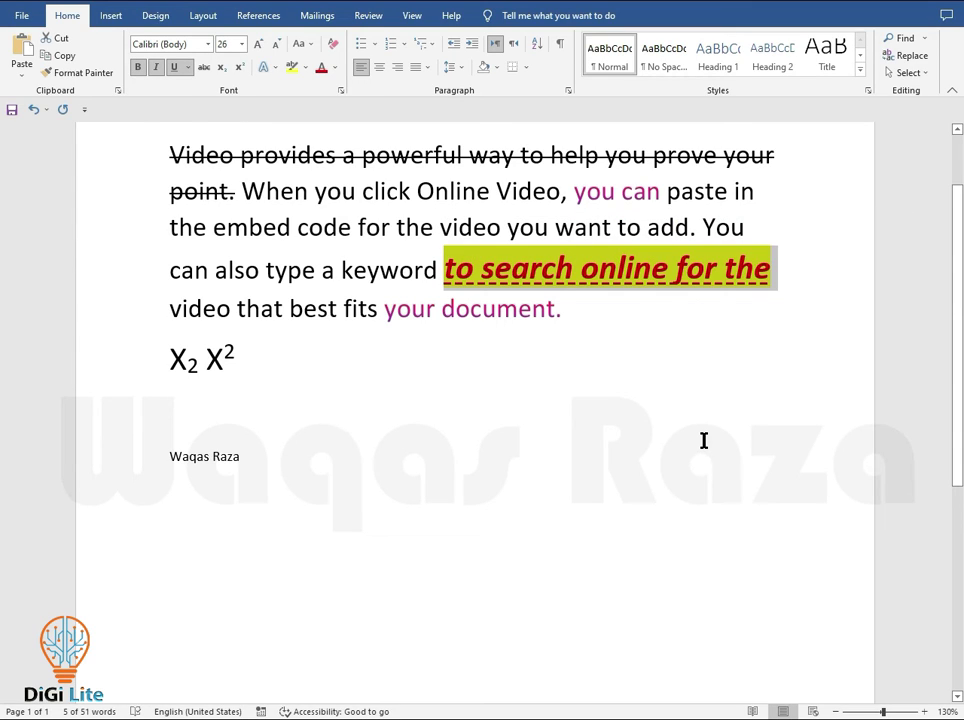
left_click(333, 44)
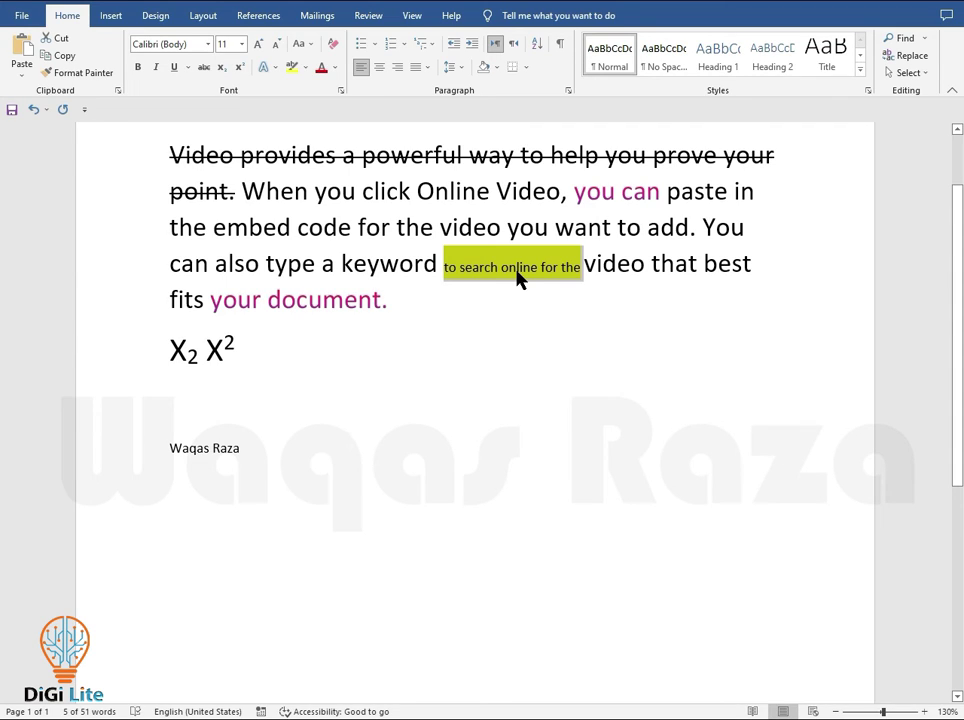
left_click(500, 290)
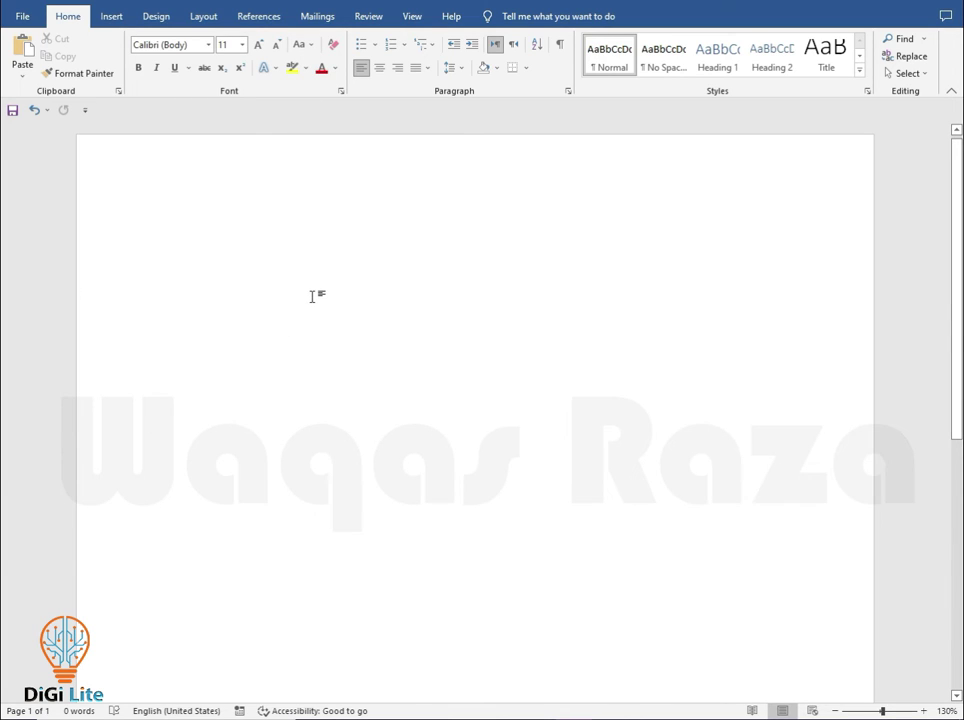
- Insert the all-capitals "VIDEO PROVIDES A POWERFUL WAY" paragraph into the blank document and convert it to lowercase
type("VIDEO PROVIDES A POWERFUL WAY TO HELP YOU PROVE YOUR POINT. WHEN YOU CLICK ONLINE VIDEO, YOU CAN PASTE IN THE EMBED CODE FOR THE VIDEO YOU WANT TO ADD. YOU CAN ALSO TYPE A KEYWORD TO SEARCH ONLINE FOR THE VIDEO THAT BEST FITS YOUR DOCUMENT.")
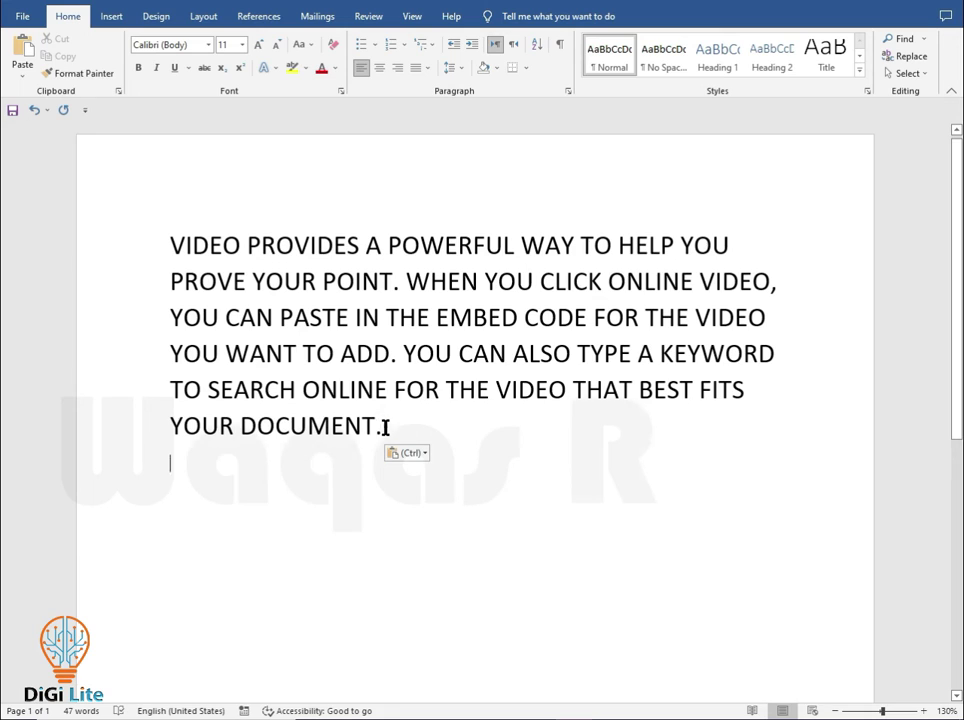
left_click_drag(385, 427, 176, 226)
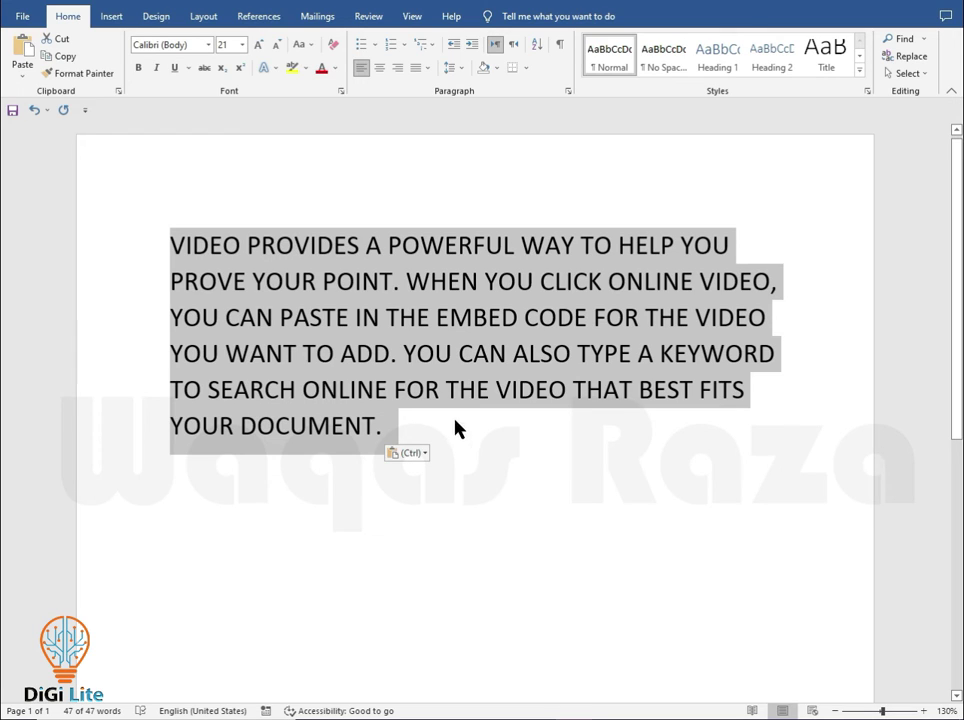
left_click(316, 46)
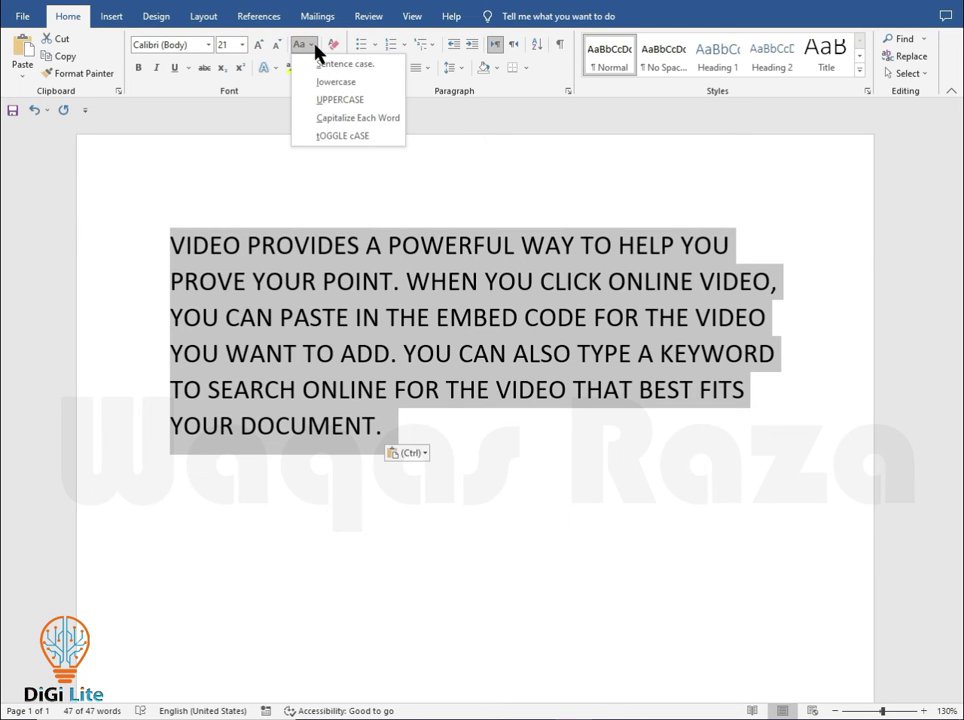
left_click(384, 84)
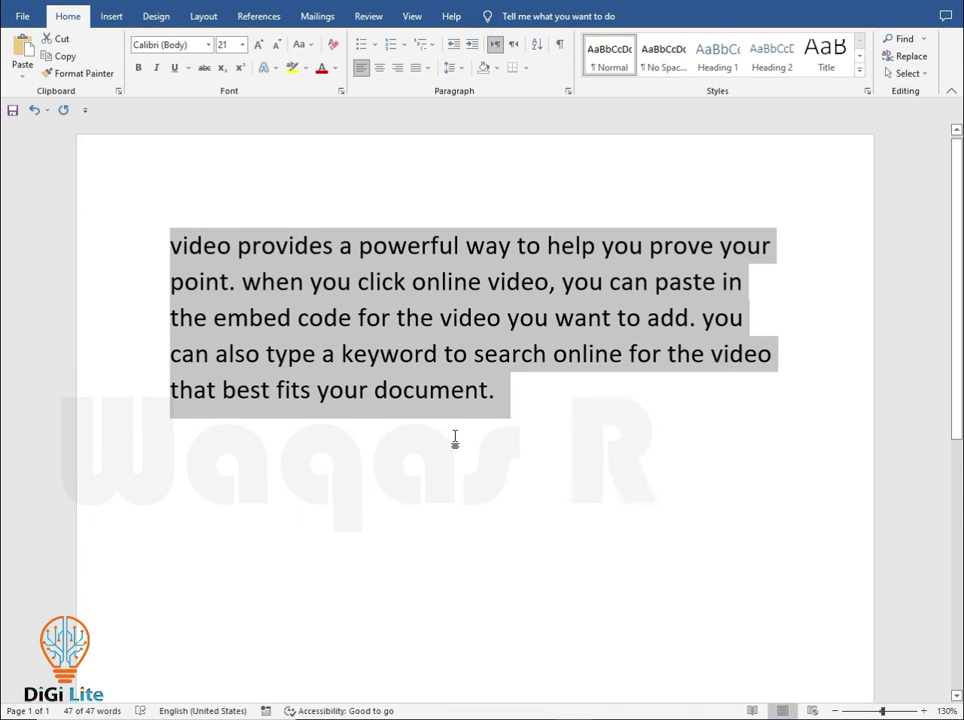
- Split the lowercase text into two paragraphs before "when you click online video"
left_click(311, 45)
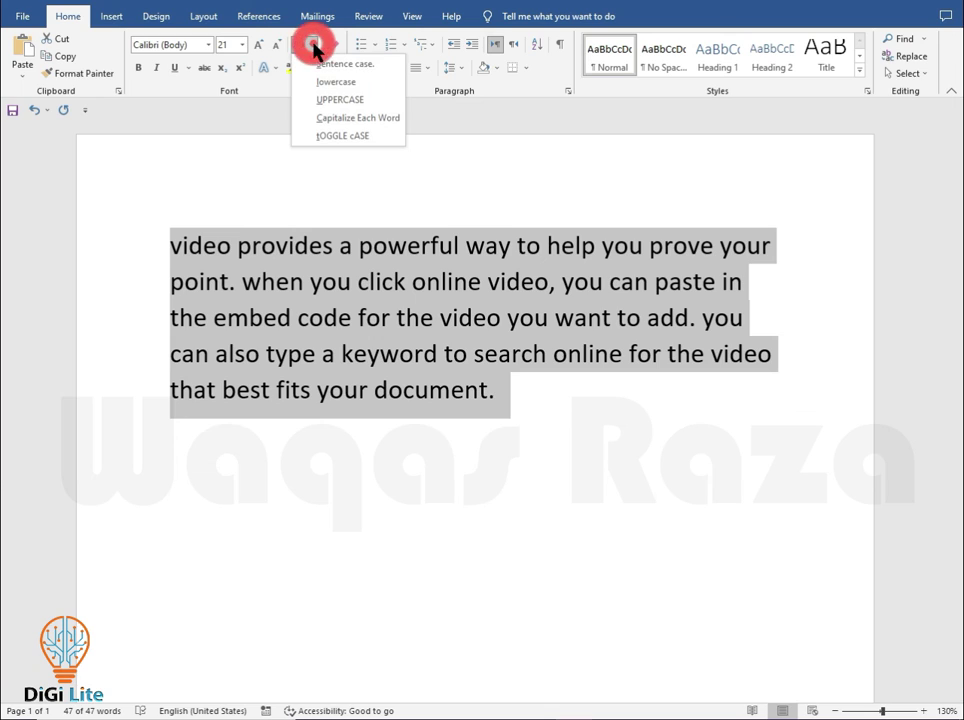
left_click(303, 327)
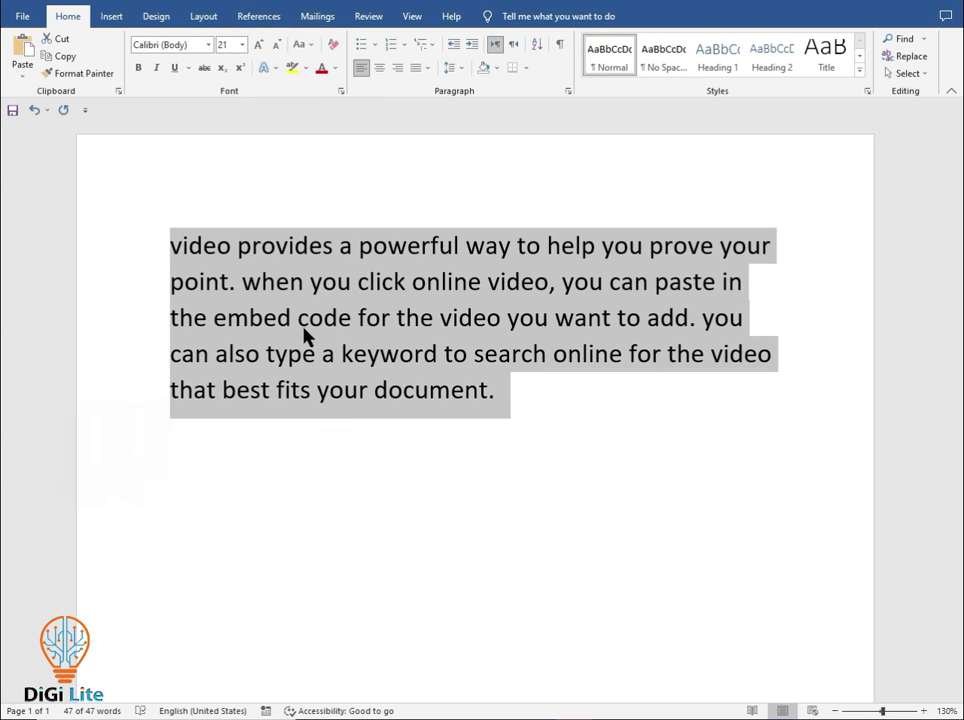
left_click(247, 286)
key("Return")
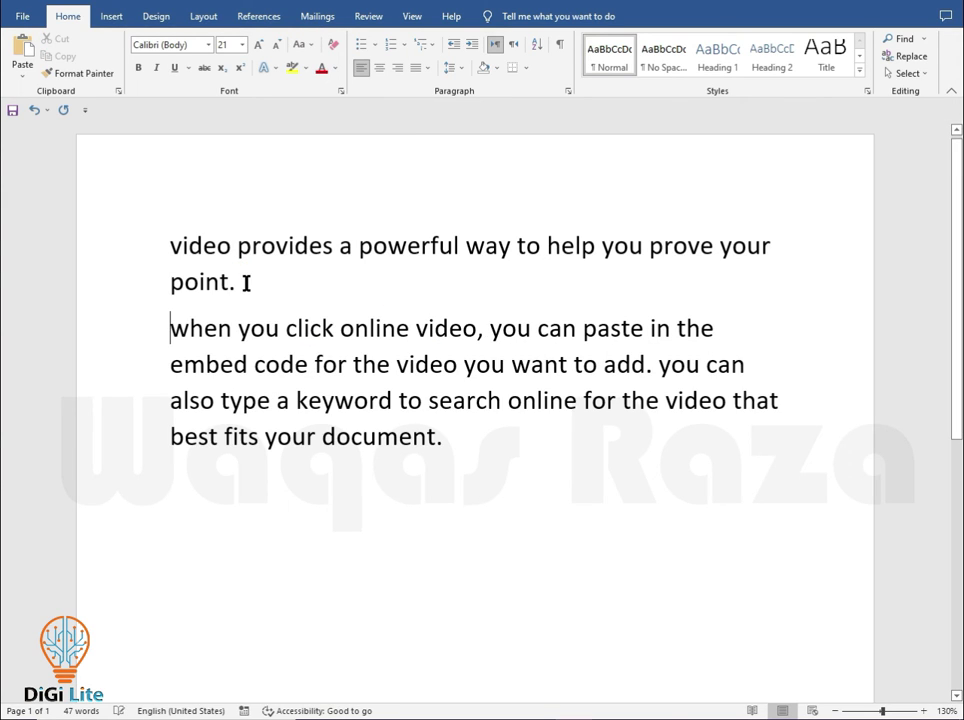
- Change the first paragraph, "video provides a powerful way to help you prove your point.", to sentence case
left_click_drag(211, 264, 133, 245)
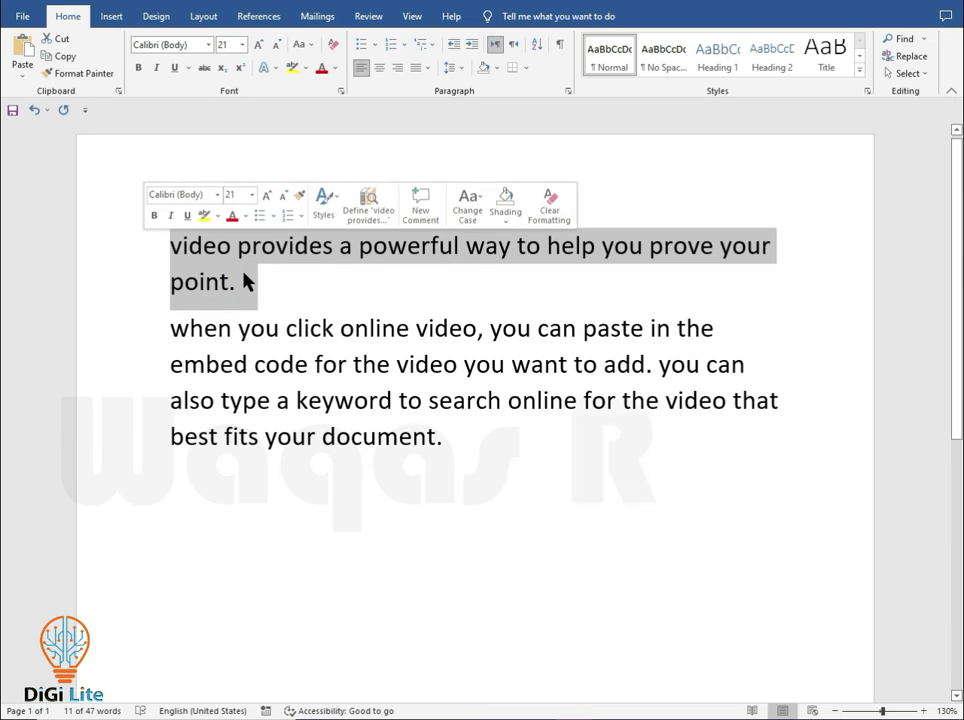
left_click(309, 45)
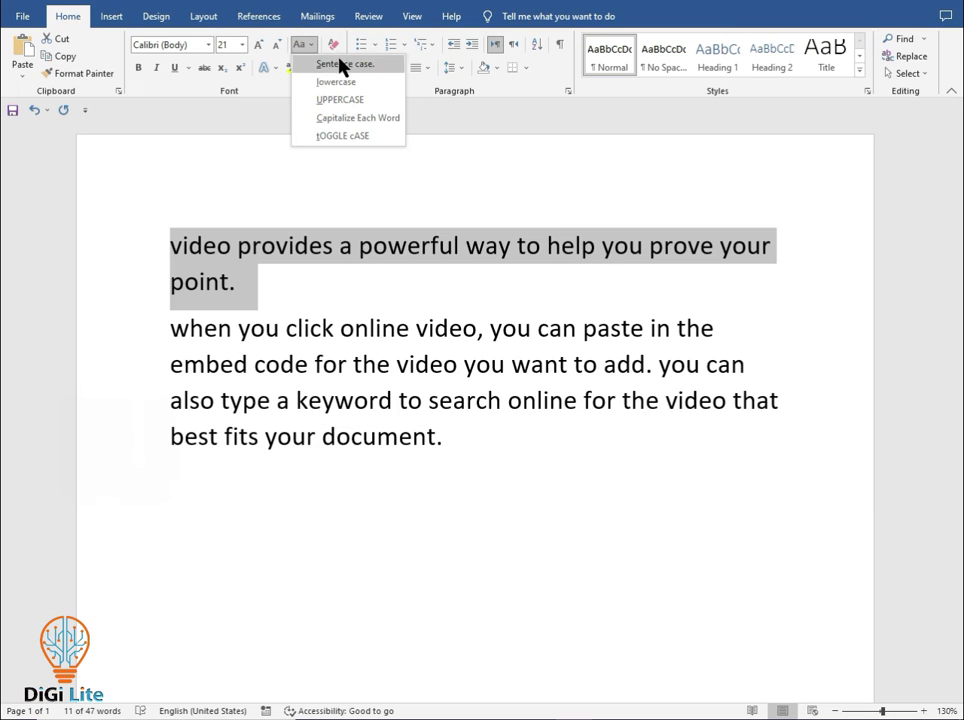
left_click(340, 63)
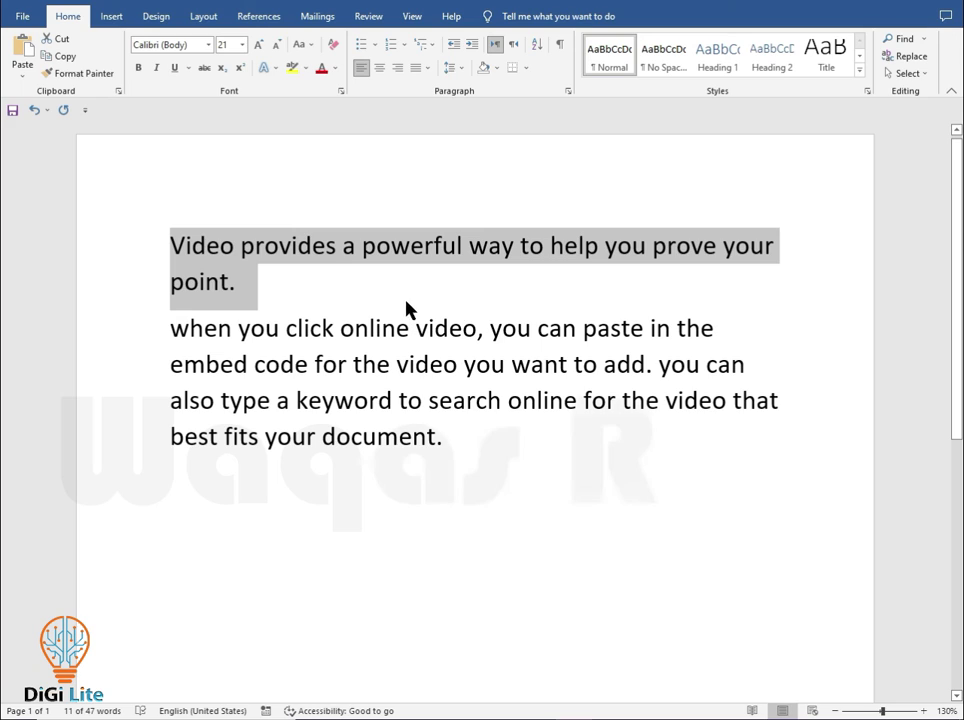
- Capitalize each word of the first paragraph and apply toggle case to it
left_click(307, 46)
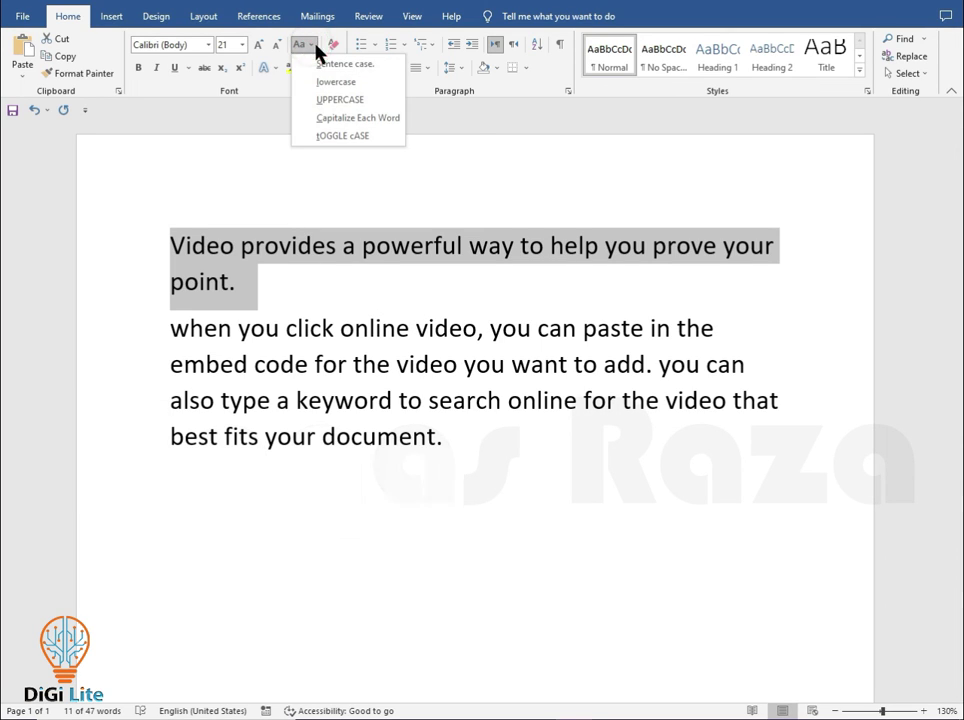
left_click(377, 118)
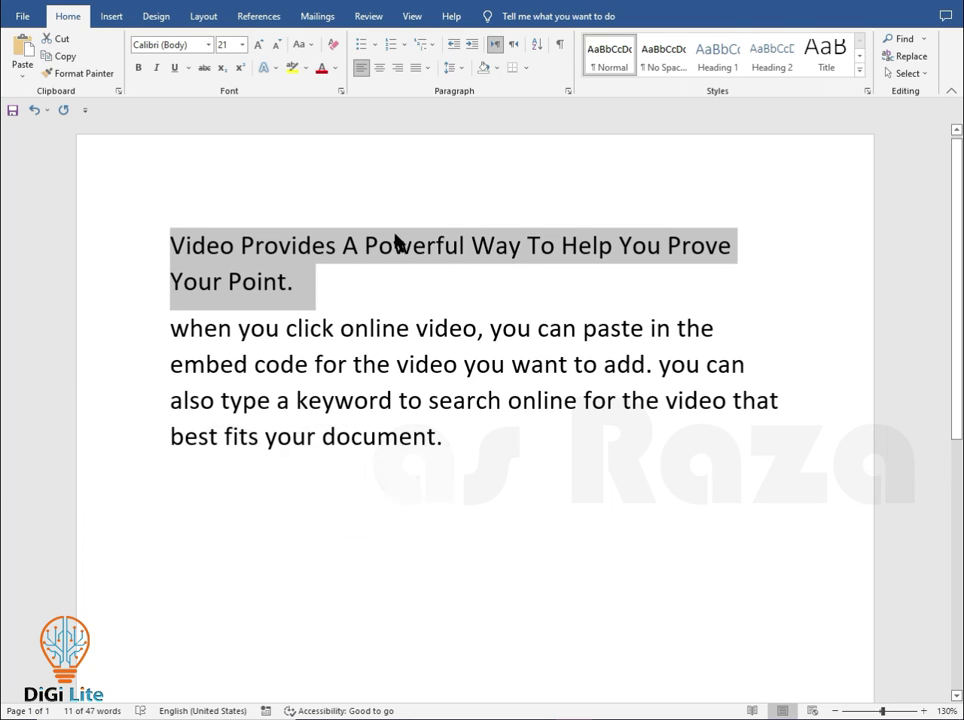
left_click(317, 50)
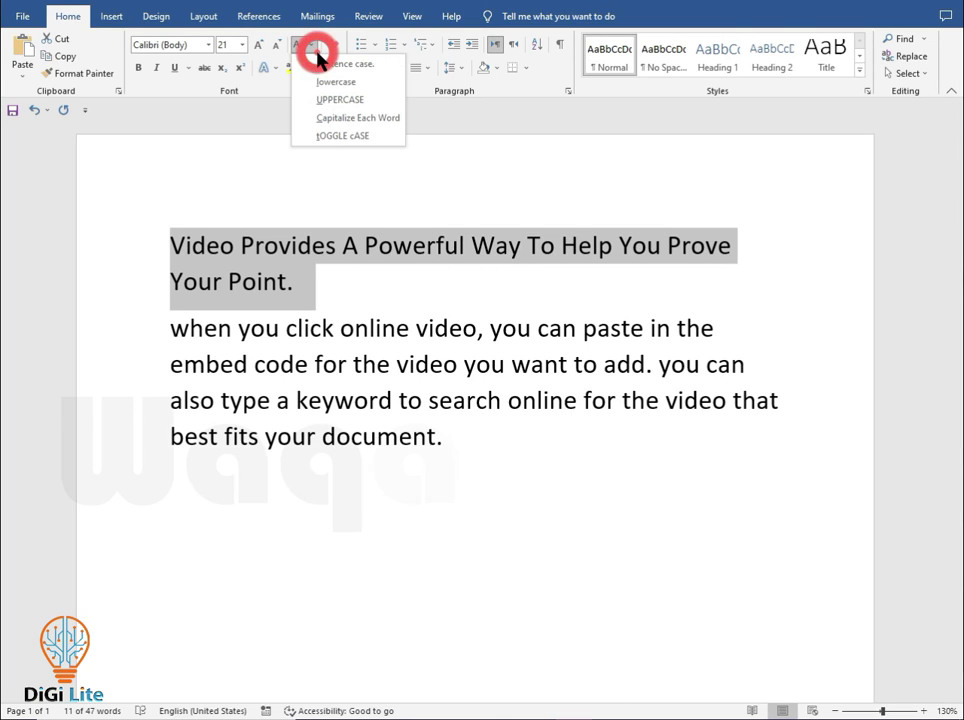
left_click(385, 145)
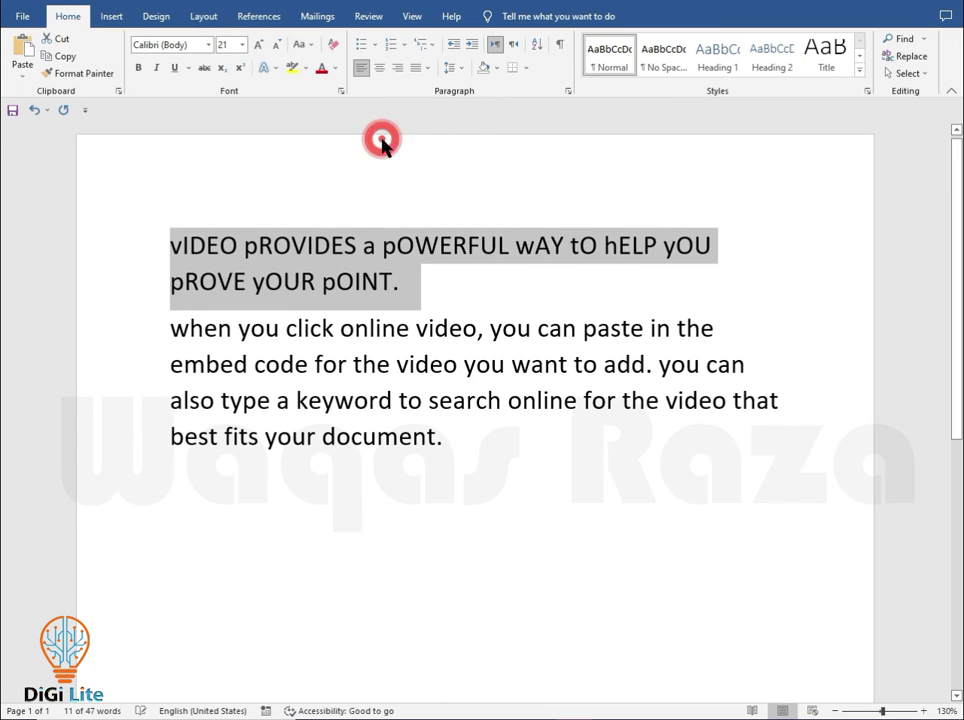